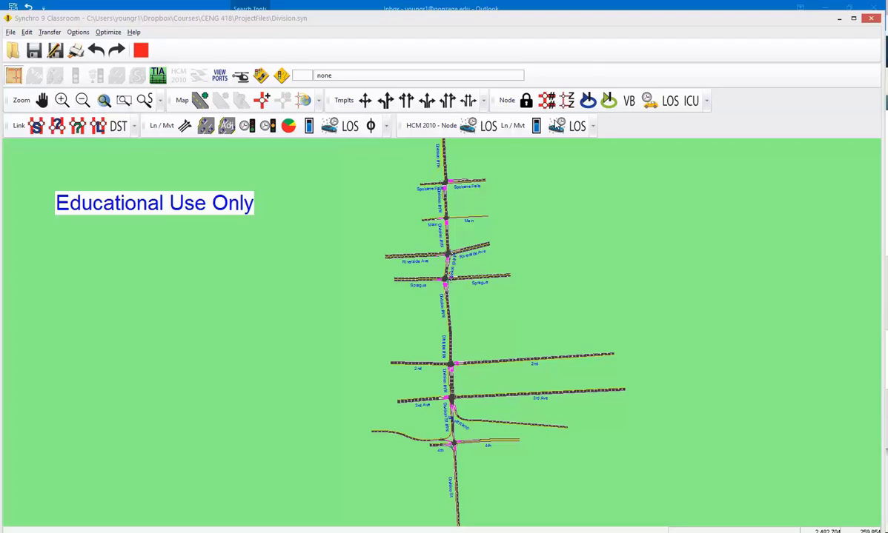
Find the Division #1N & Main intersection by name and locate it on the network map
click(239, 79)
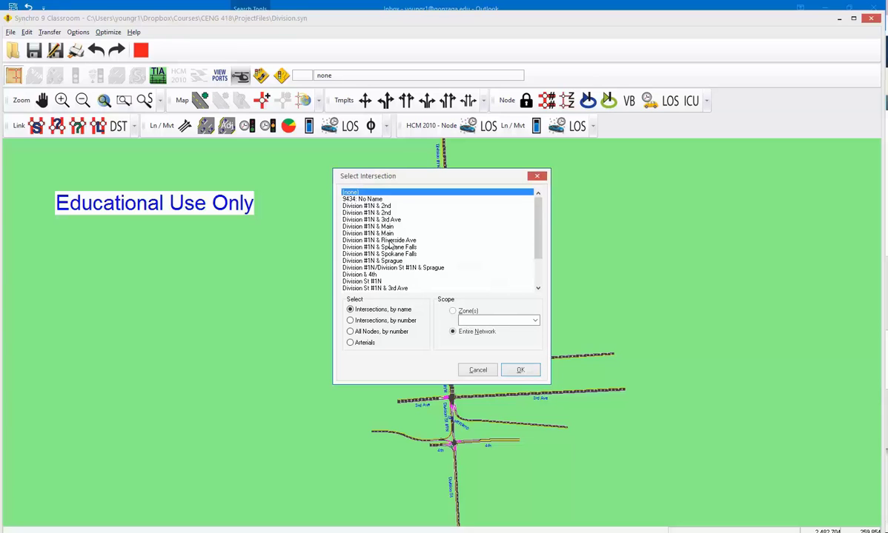
click(368, 226)
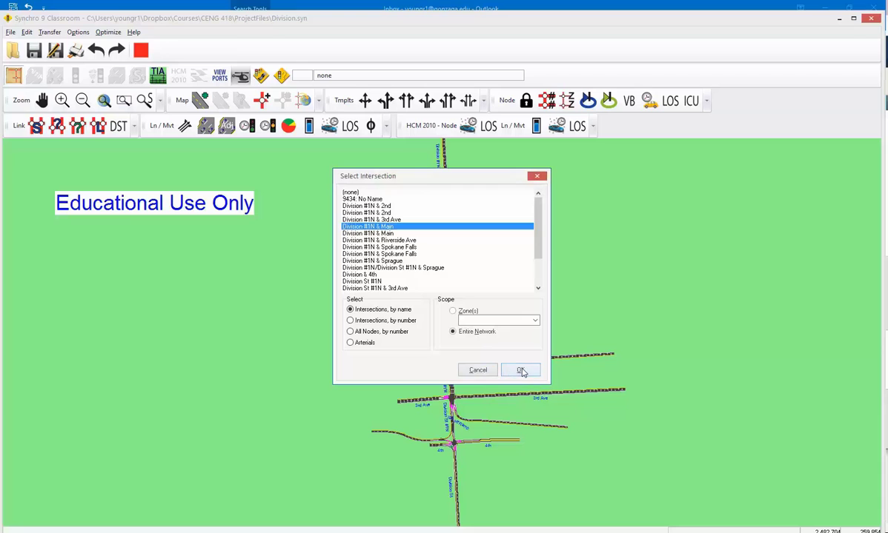
click(521, 371)
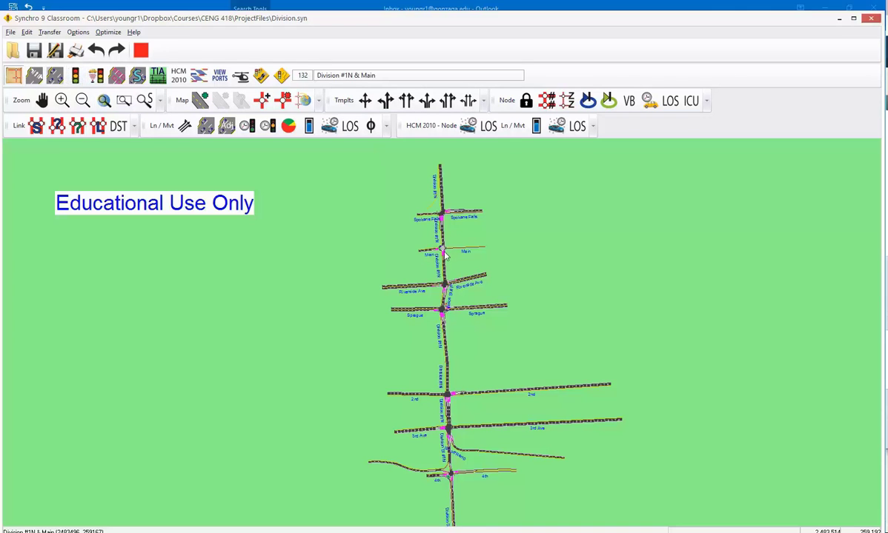
scroll(445, 255, up, 2)
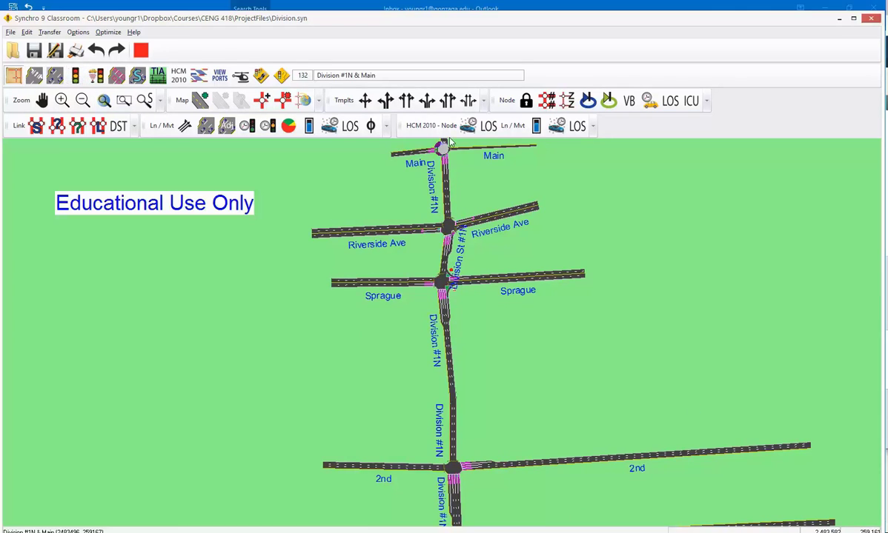
scroll(475, 184, down, 1)
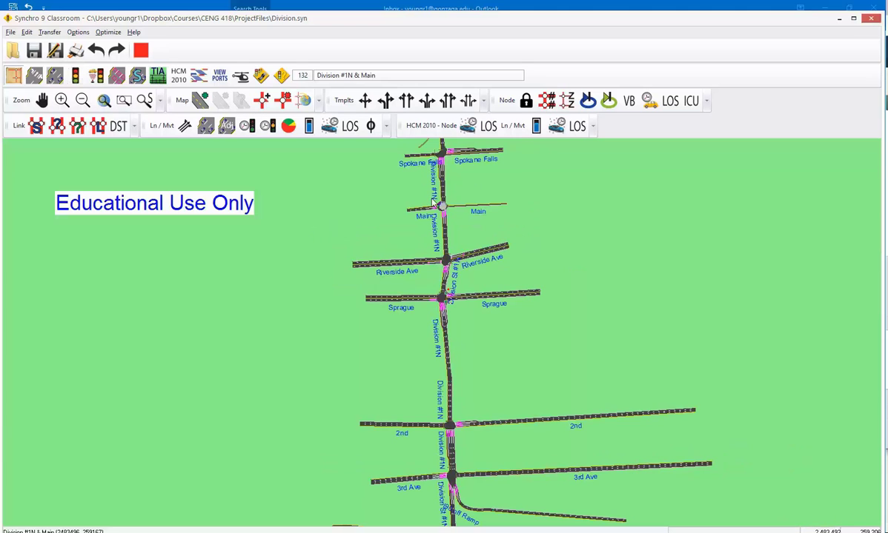
Browse the list of intersections by name, locate Division #1N & Main again, and clear the map selection
click(241, 77)
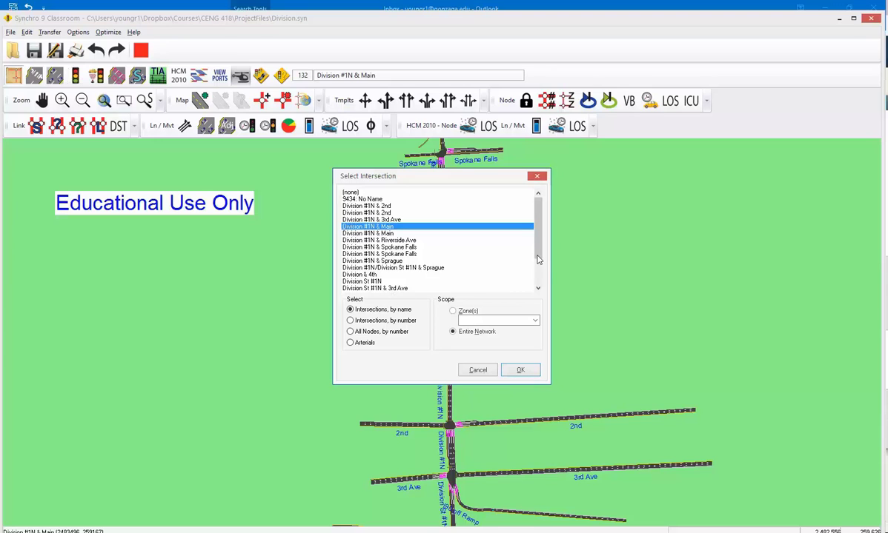
mouse_move(539, 260)
mouse_down()
mouse_move(540, 293)
mouse_move(539, 274)
mouse_up()
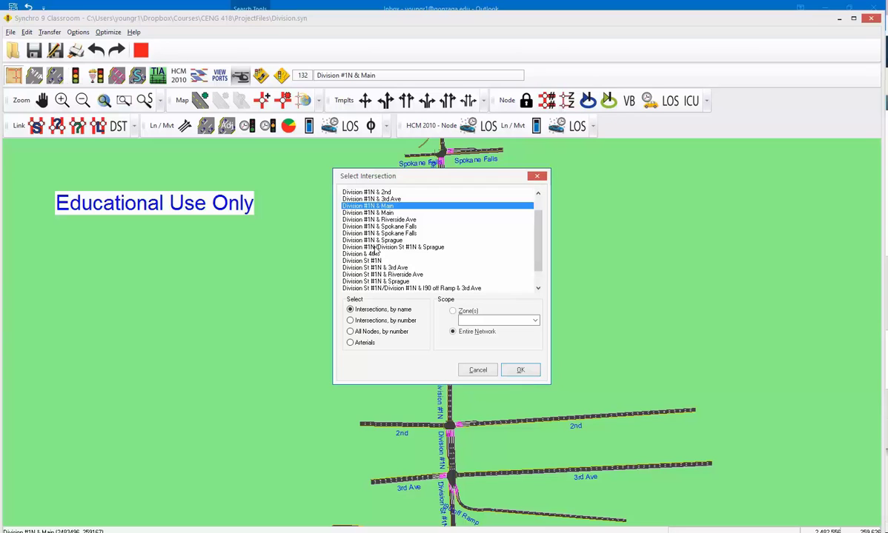
click(520, 371)
click(478, 316)
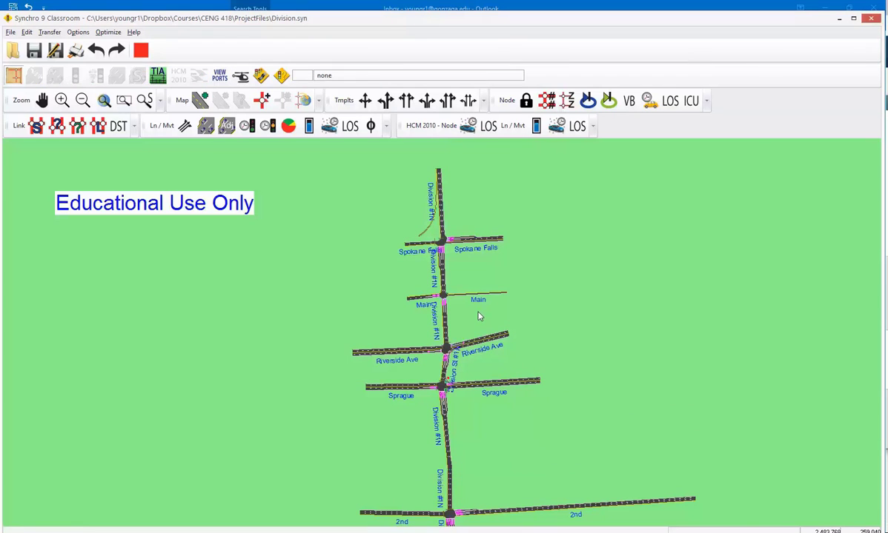
View the lane settings of the Division #1N & Main intersection, then return to the map and deselect it
click(443, 296)
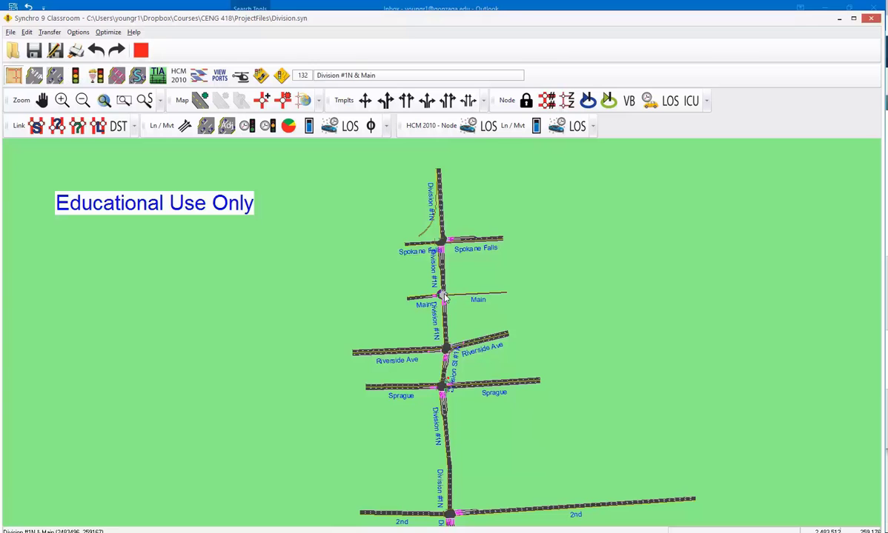
click(34, 76)
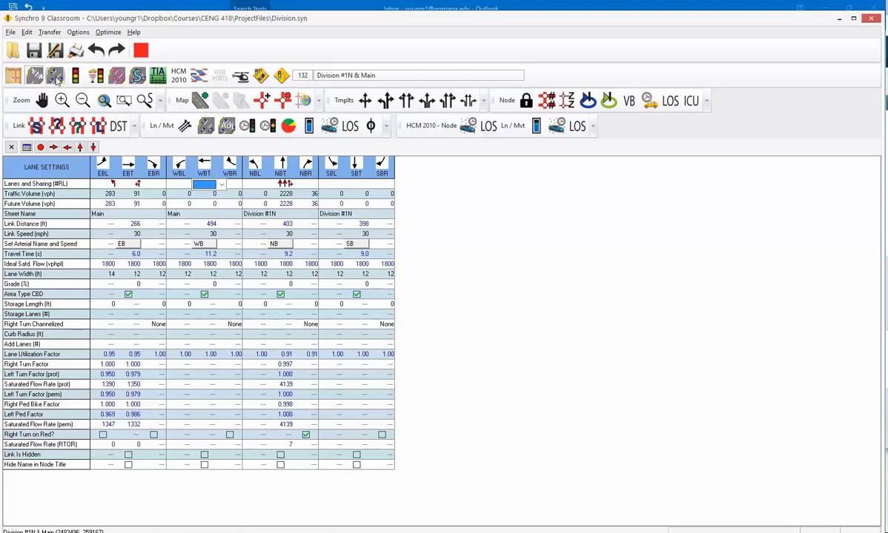
click(13, 76)
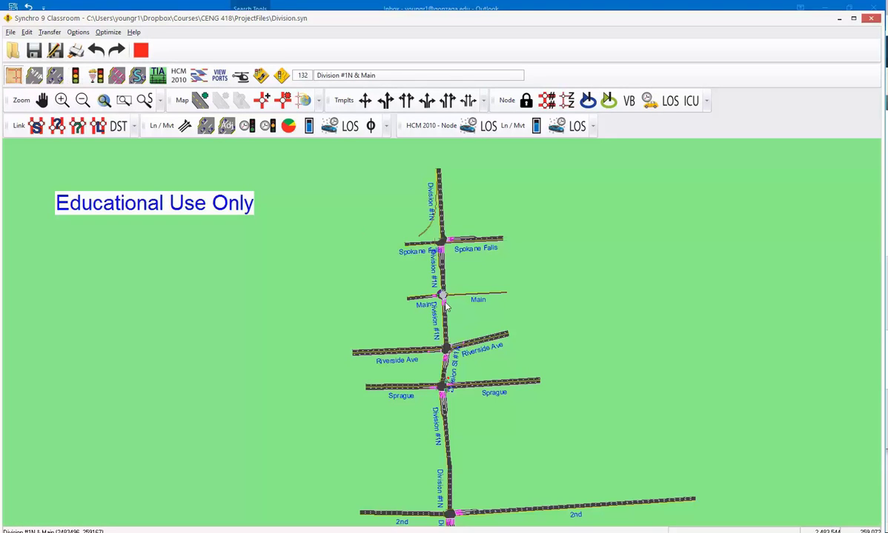
click(453, 263)
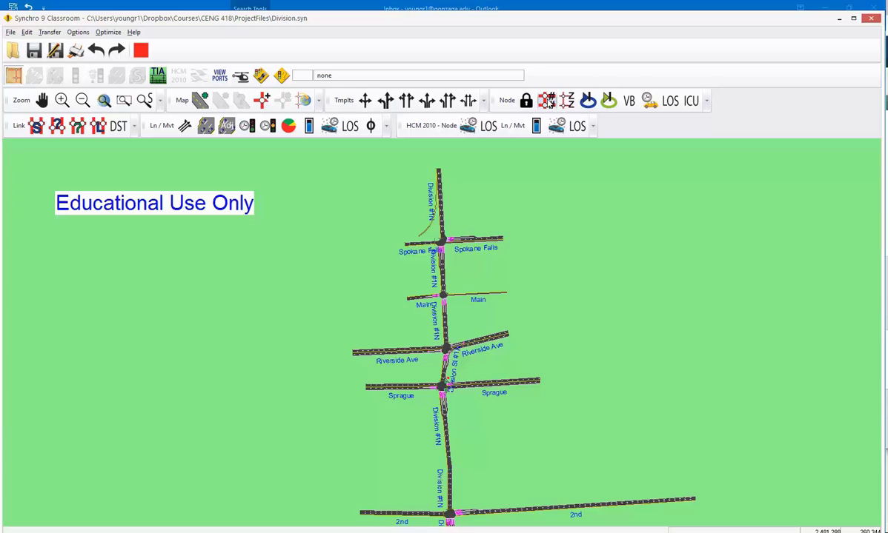
Display the node numbers on the map, then replace them with the intersection levels of service and examine the corridor
click(548, 102)
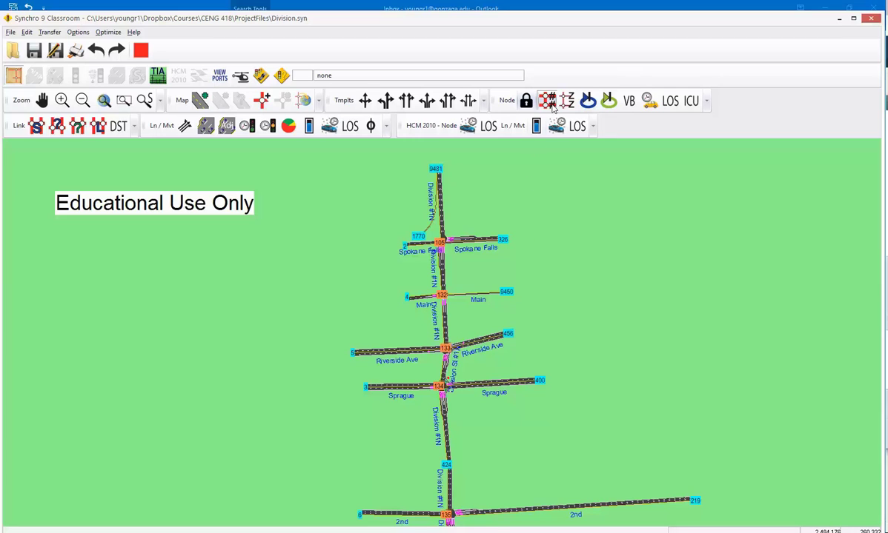
click(670, 103)
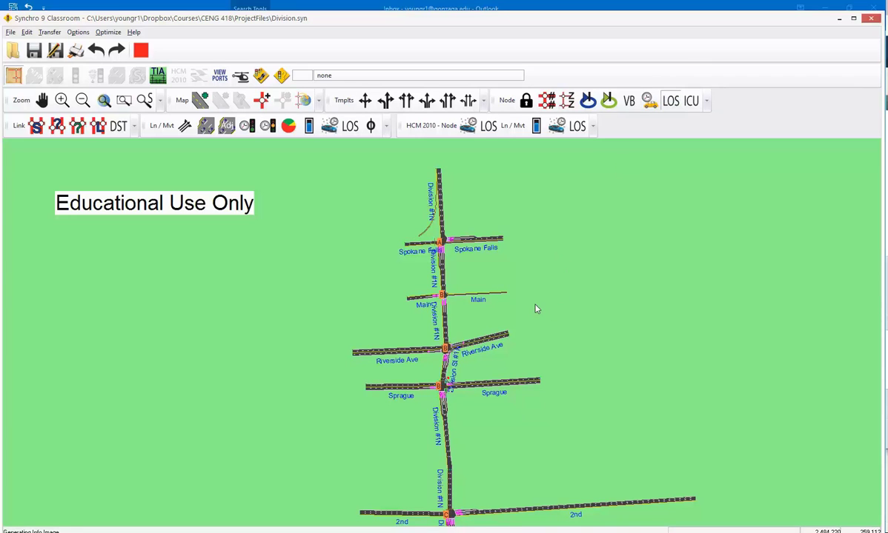
scroll(534, 306, down, 2)
scroll(504, 338, up, 2)
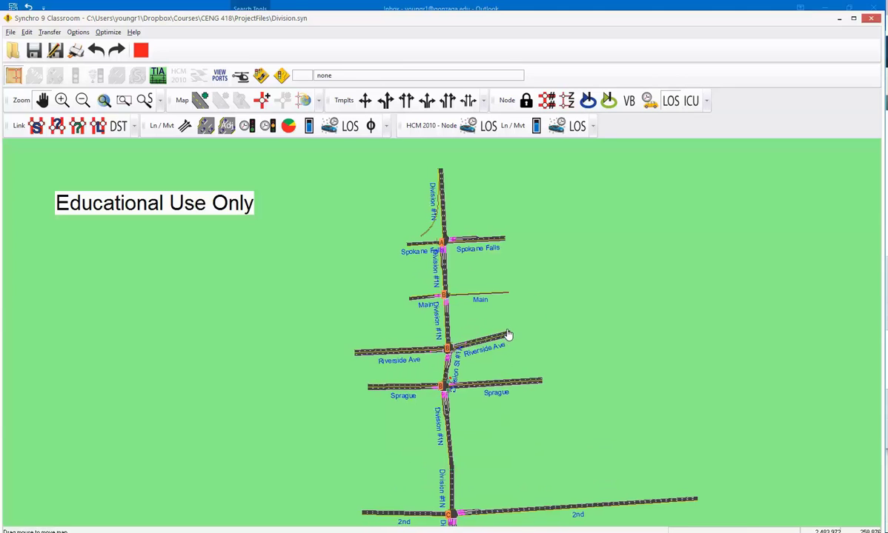
scroll(551, 332, down, 1)
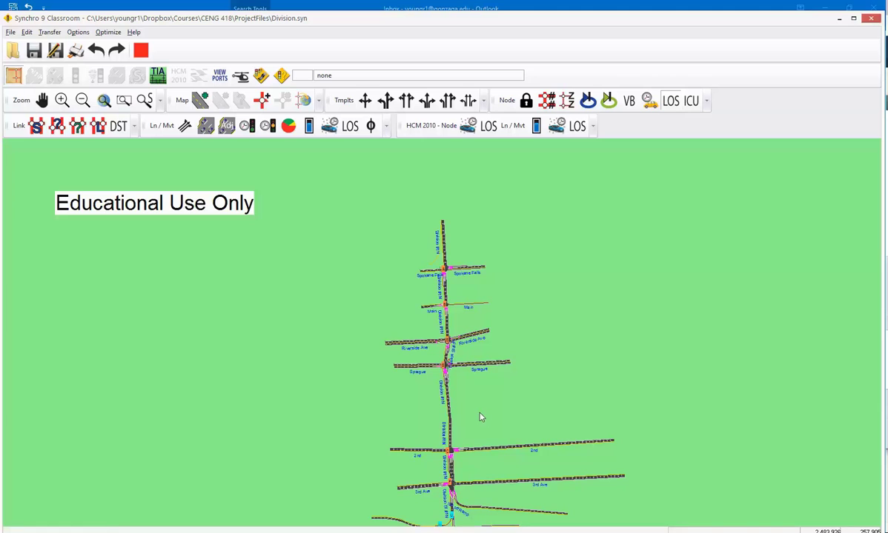
scroll(511, 361, up, 1)
scroll(521, 303, down, 1)
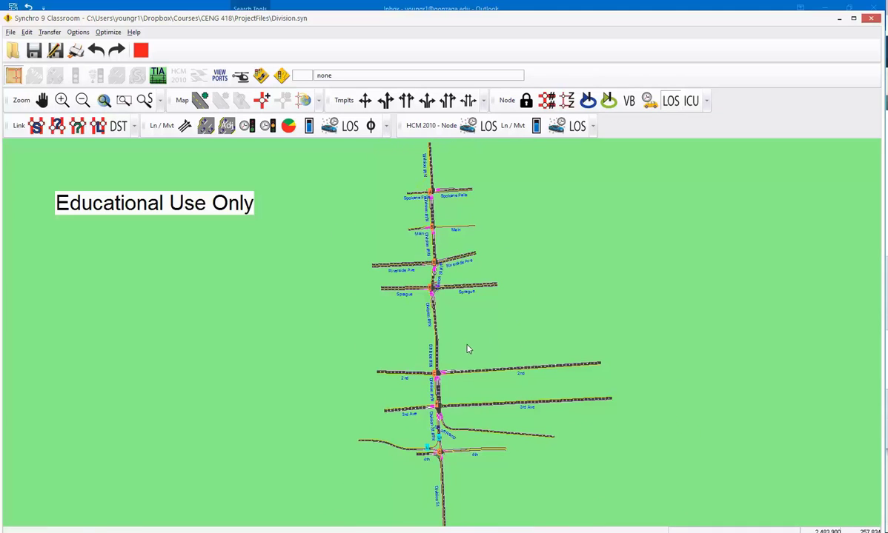
View the signing settings and control type of the unsignalized node just west of Division and 4th, then return to the map
scroll(441, 254, up, 1)
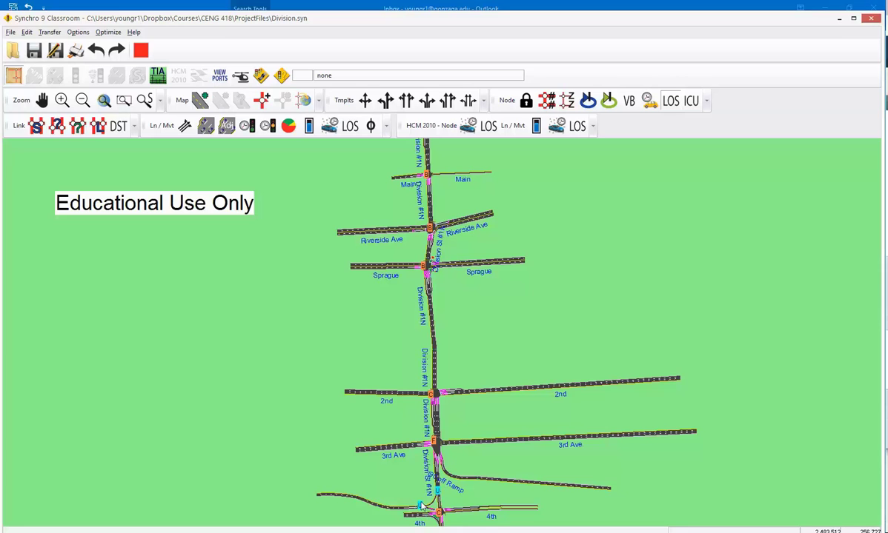
scroll(434, 510, up, 1)
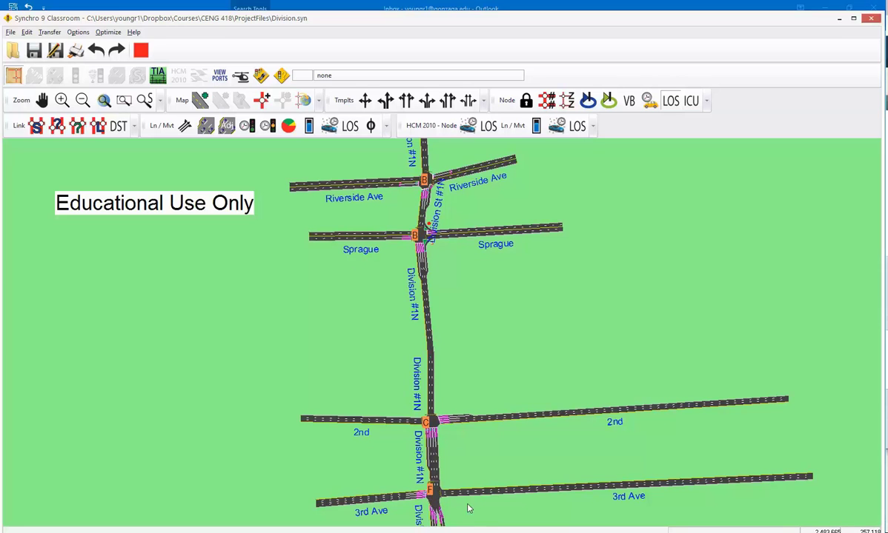
scroll(475, 522, up, 1)
scroll(489, 424, down, 2)
middle_drag(489, 423, 458, 343)
scroll(435, 446, up, 2)
middle_drag(456, 513, 473, 422)
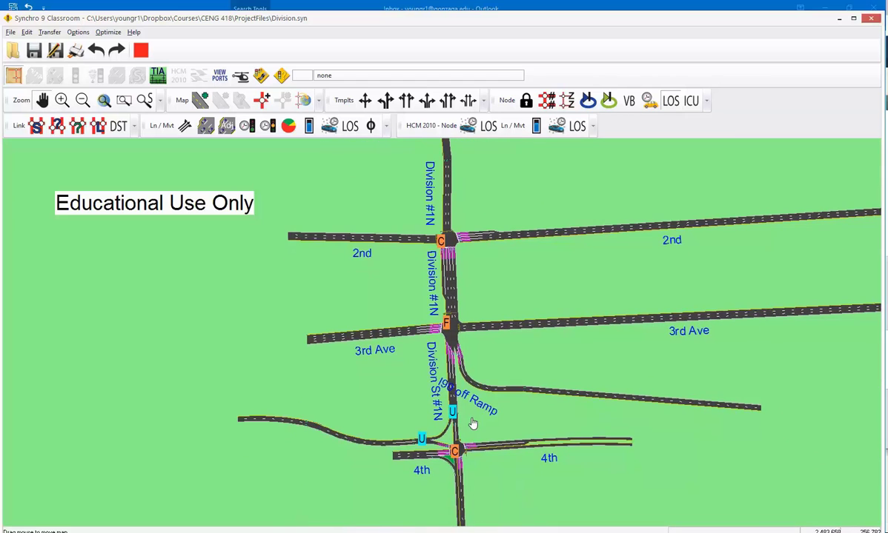
click(421, 440)
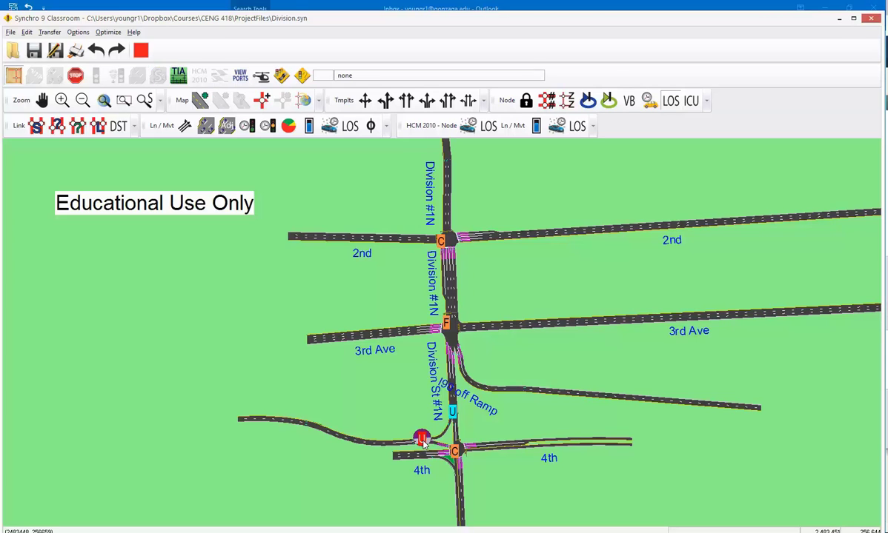
click(75, 77)
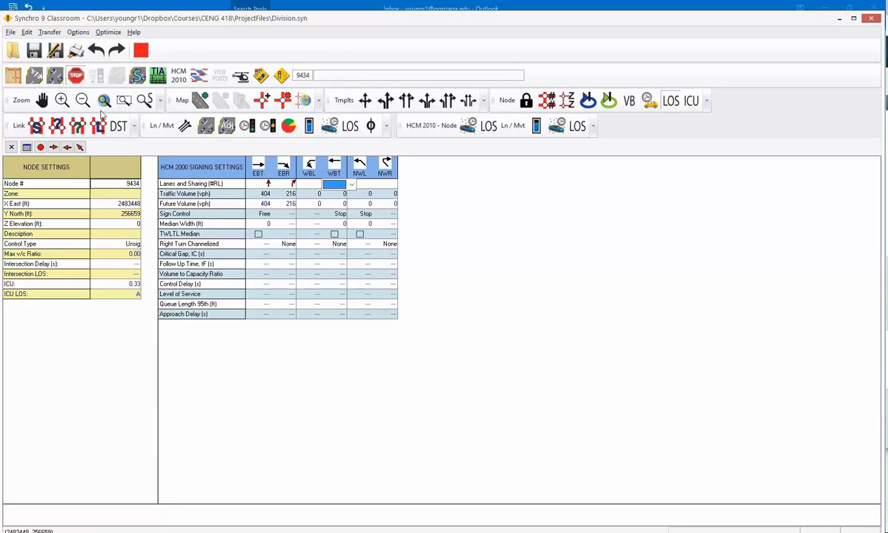
click(131, 244)
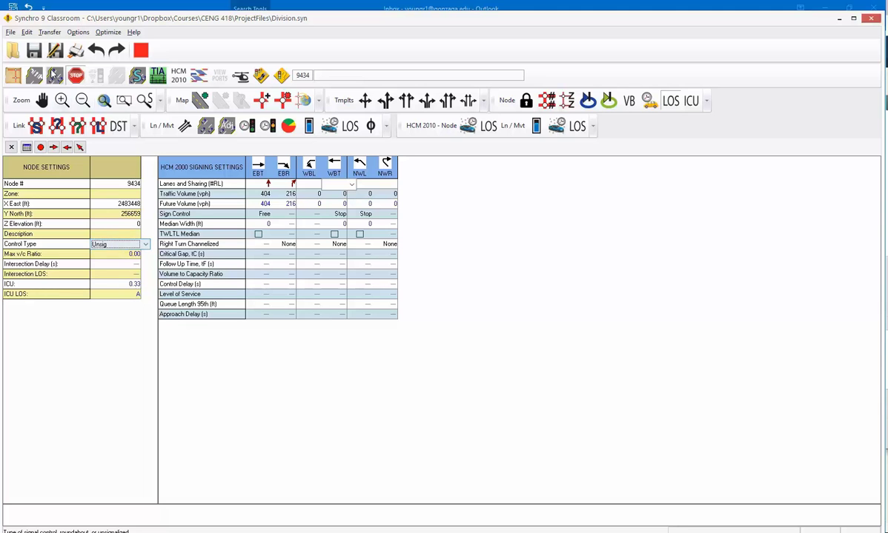
click(13, 78)
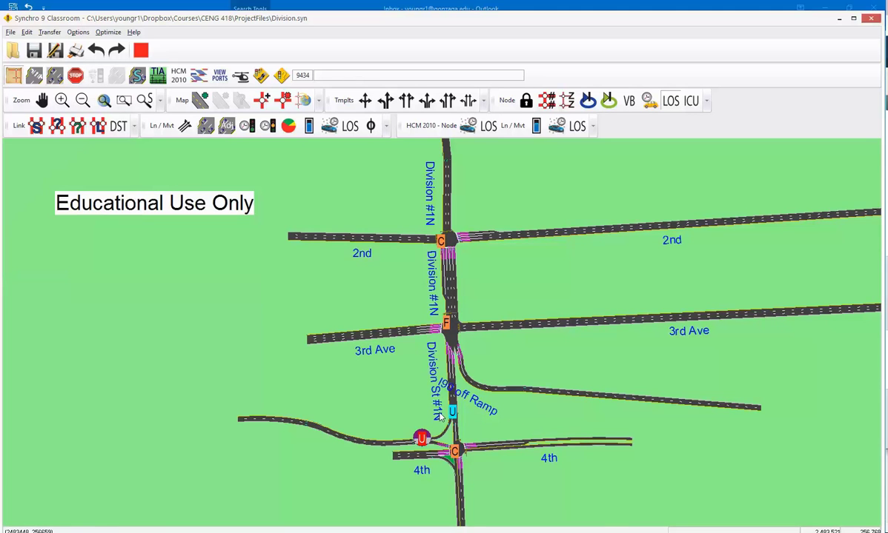
Display the intersection delays on the map, then switch back to the intersection levels of service
scroll(513, 368, down, 2)
middle_drag(480, 351, 492, 407)
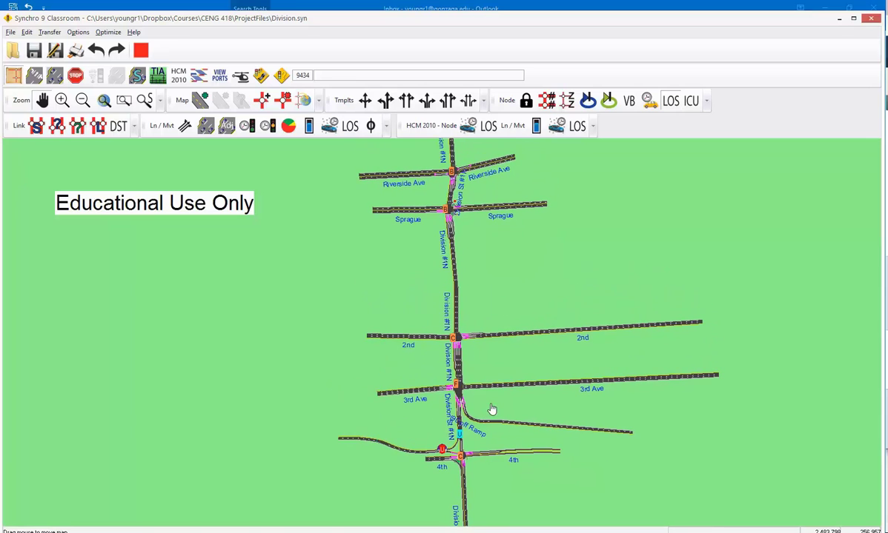
click(647, 102)
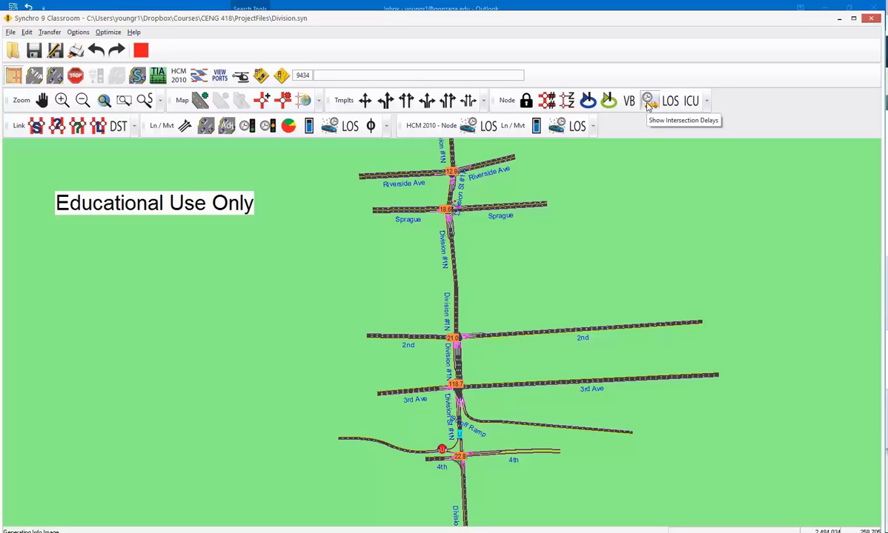
click(656, 105)
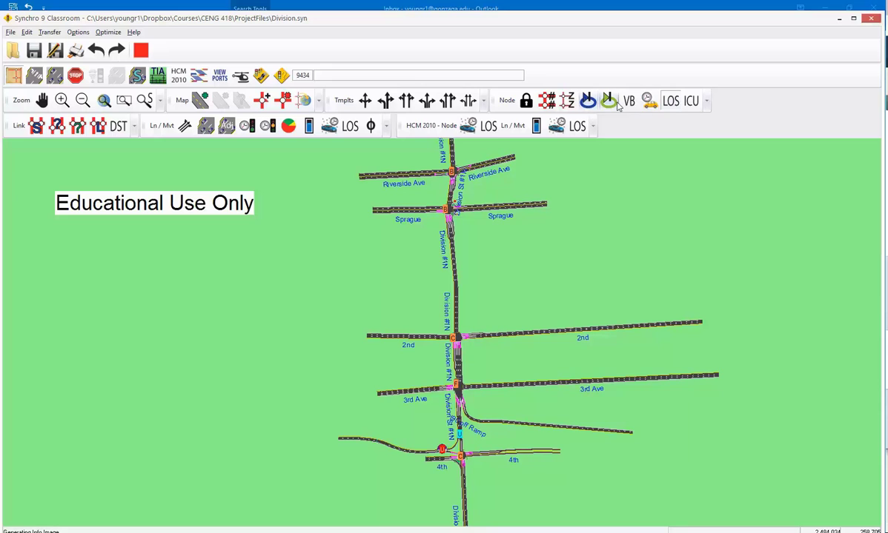
Display the cycle lengths on the map and compare them across the Division corridor intersections
click(586, 101)
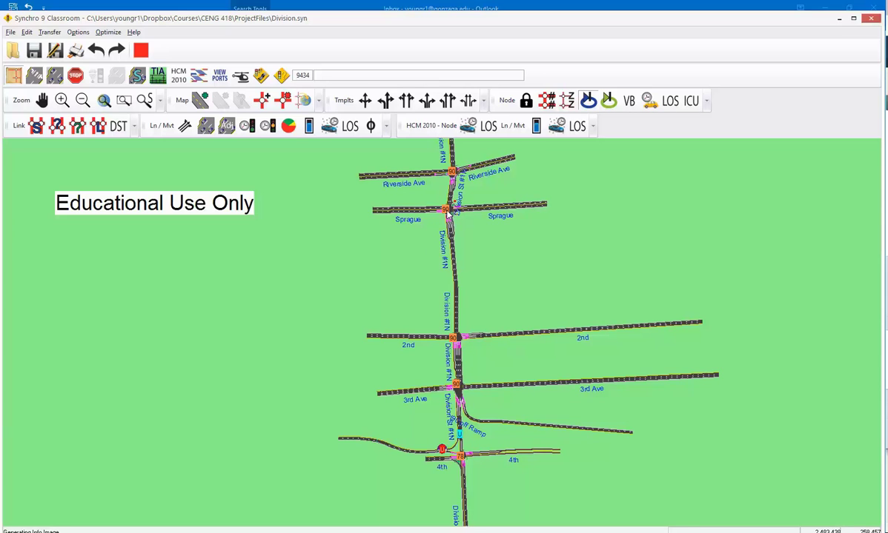
scroll(448, 258, down, 1)
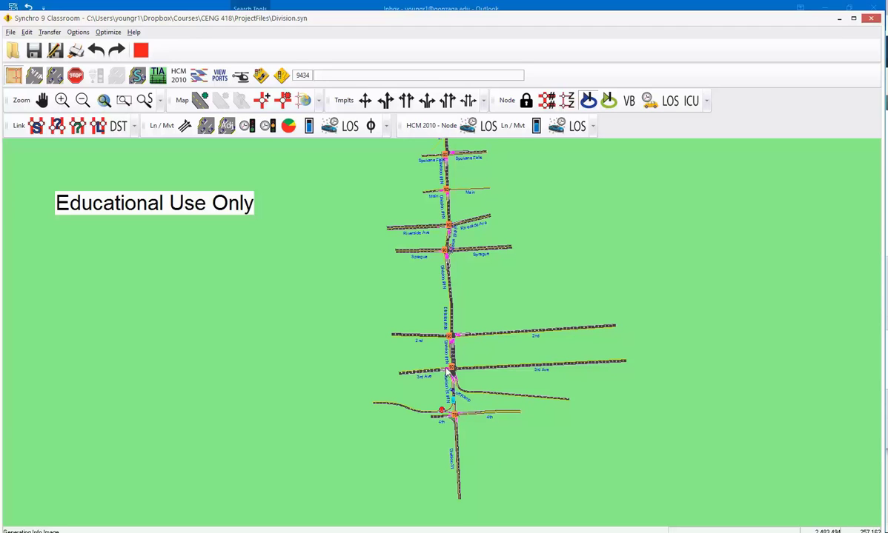
scroll(433, 400, up, 1)
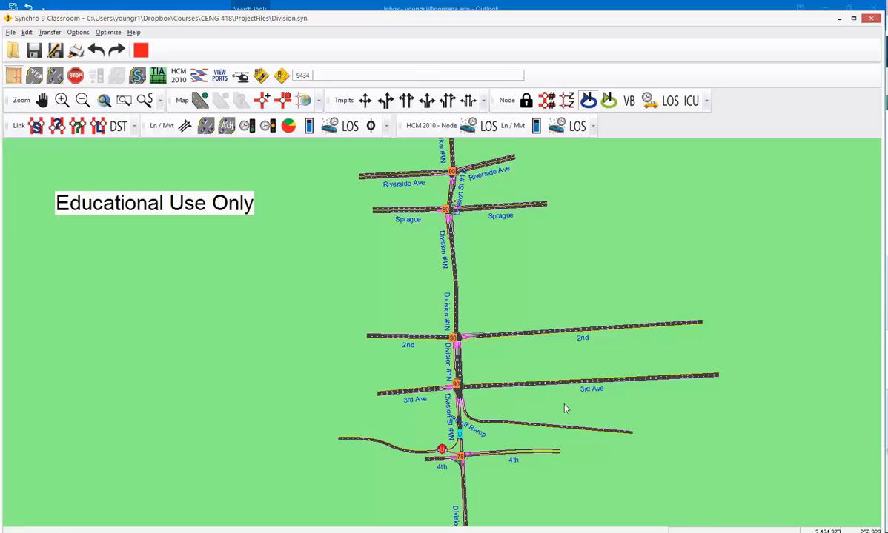
scroll(467, 279, down, 2)
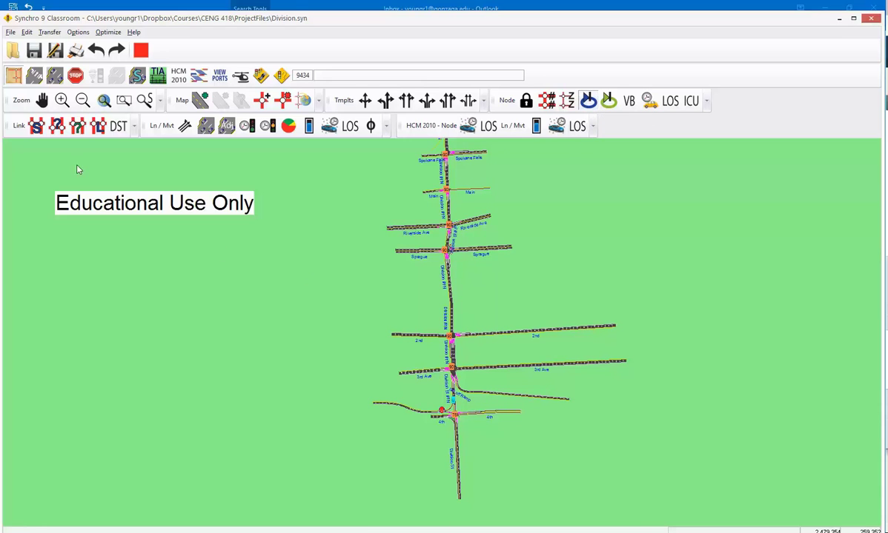
Display the link speeds on the map, followed by the link lengths and the combined distance, speed and travel time
click(36, 126)
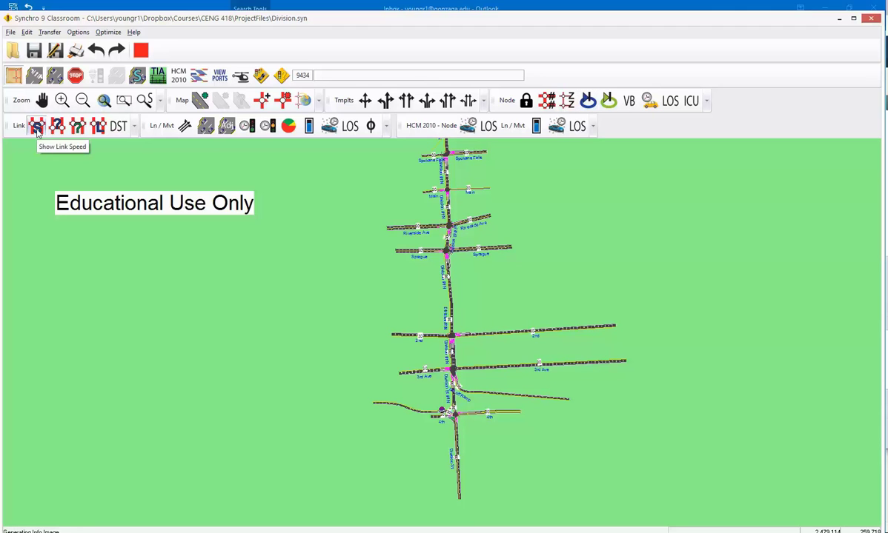
scroll(228, 244, up, 1)
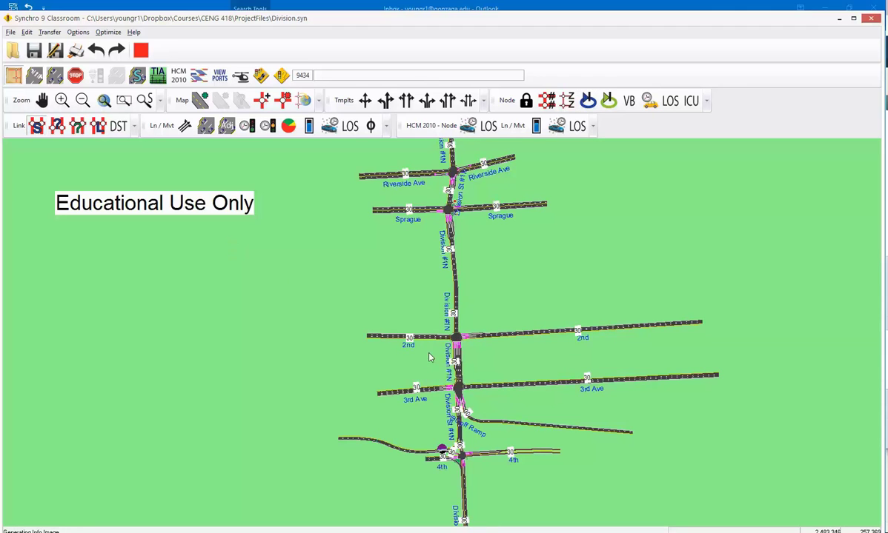
click(97, 128)
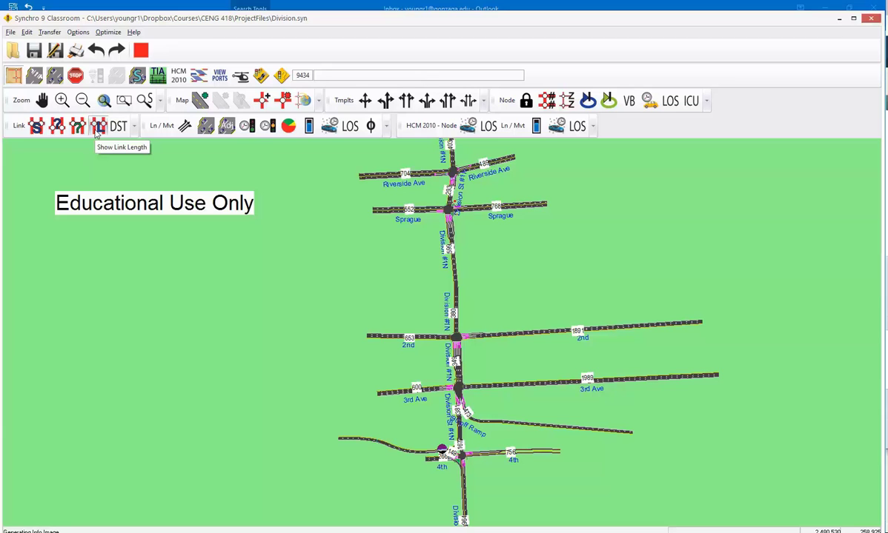
click(117, 128)
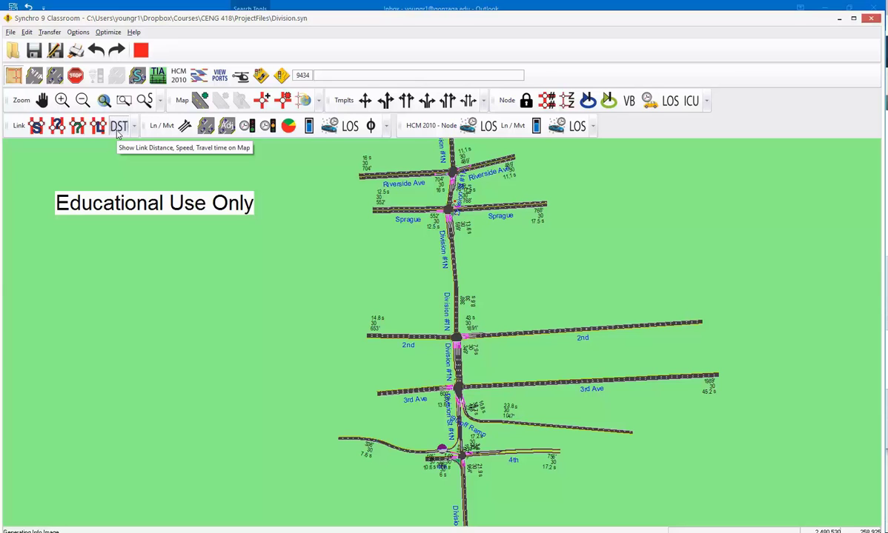
Display the intersection levels of service on the map alongside the link distances, speeds and travel times
click(37, 130)
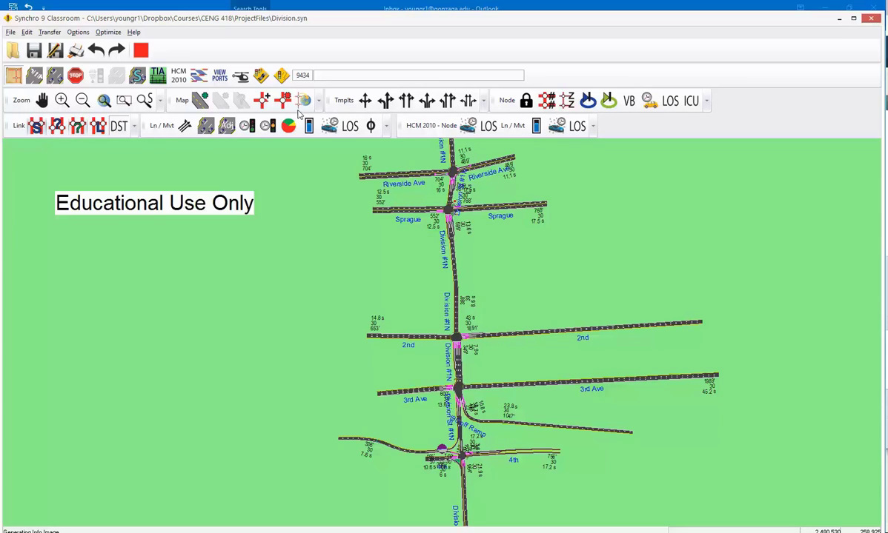
click(666, 108)
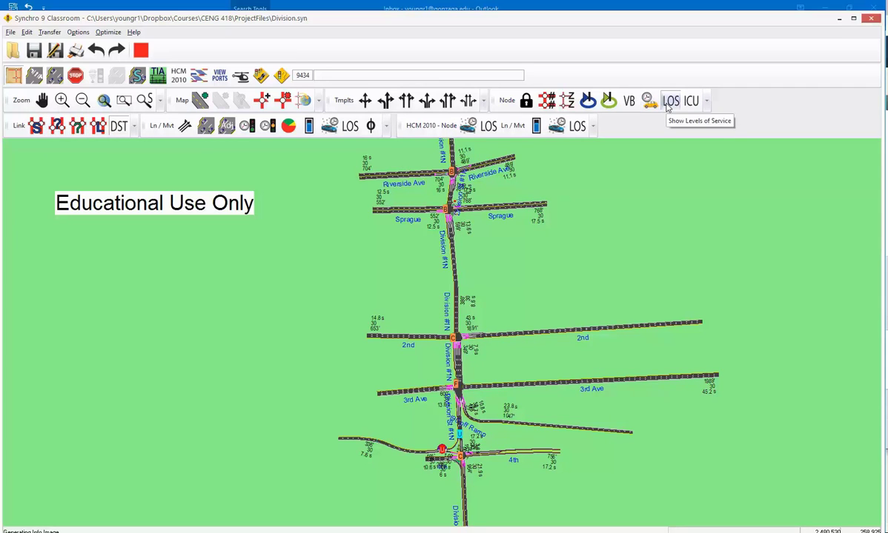
click(668, 104)
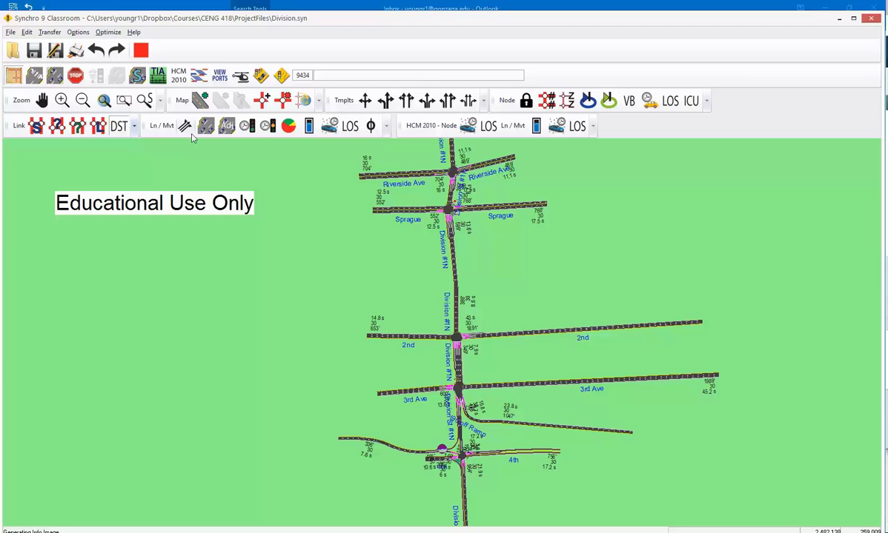
click(670, 102)
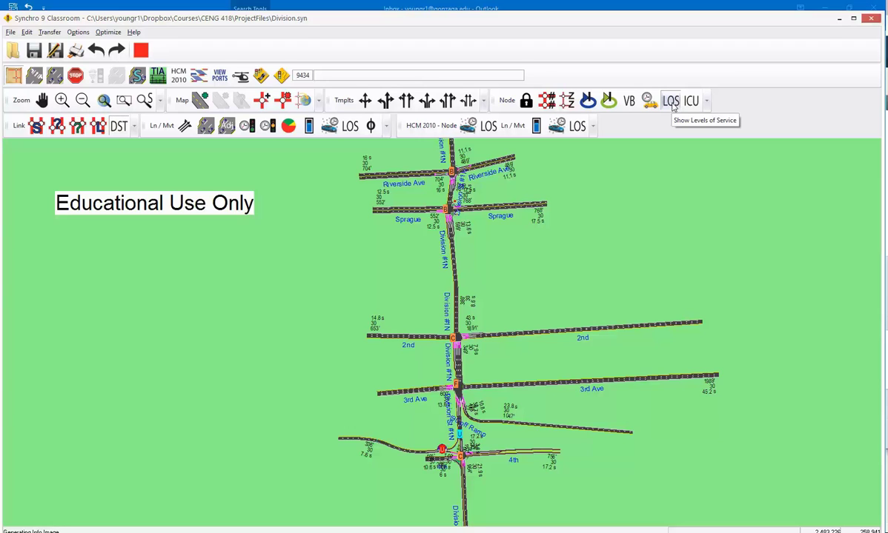
Display the lane arrows on the map and view the lane settings of the unsignalized node just west of Division and 4th
click(184, 128)
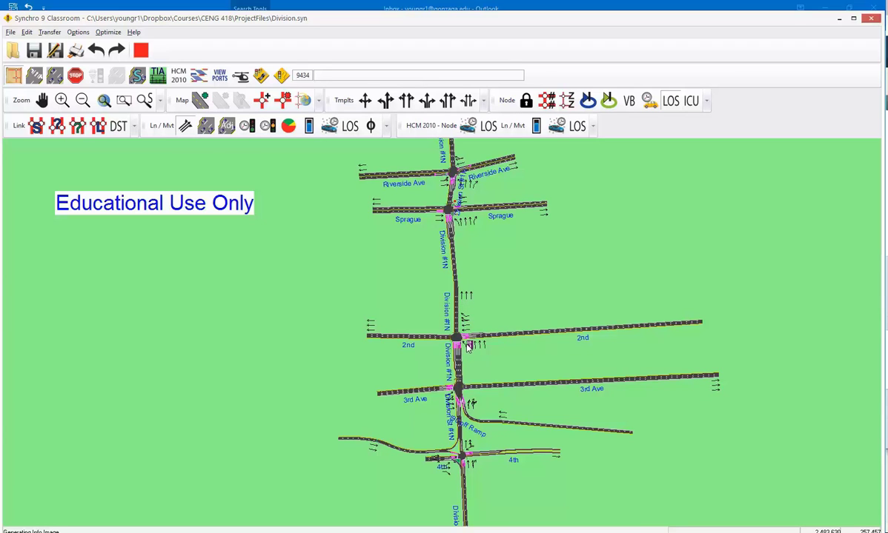
click(35, 75)
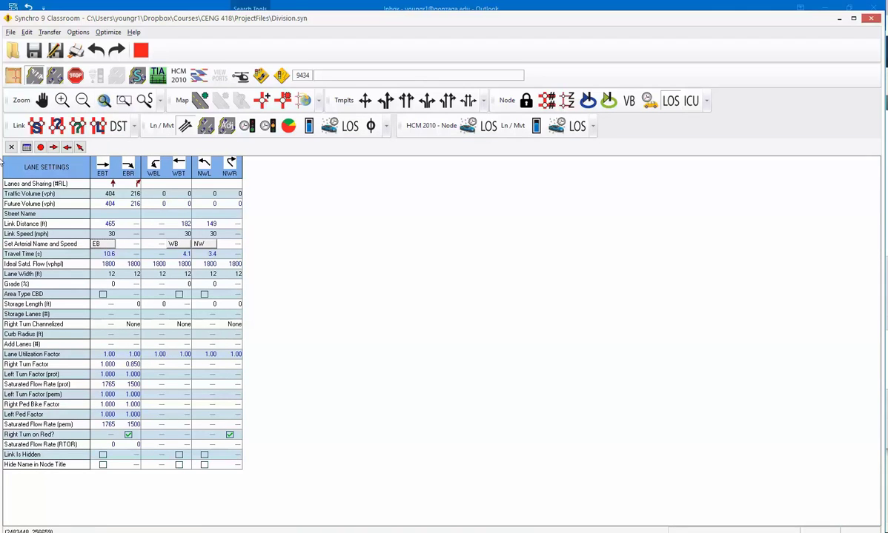
click(14, 77)
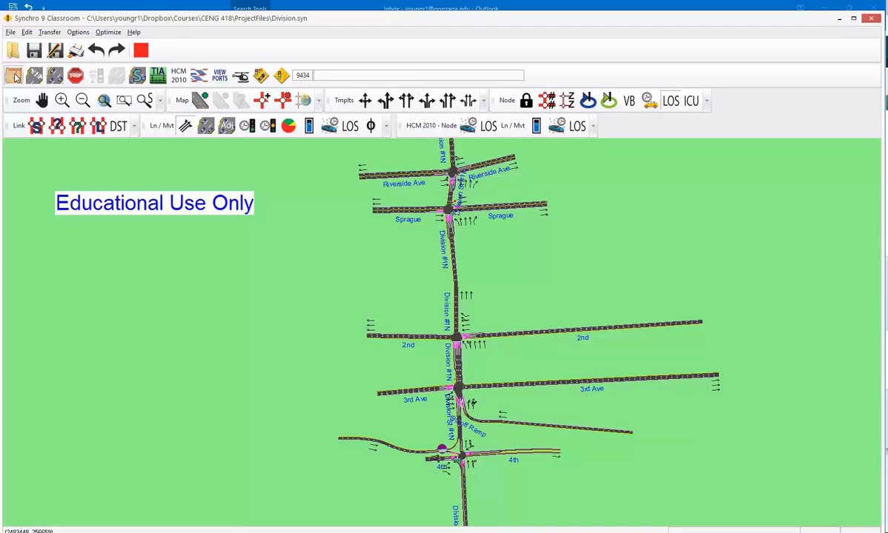
Display the traffic volumes on the map and examine the movements around 2nd, 3rd Ave and the I90 off ramp
click(207, 126)
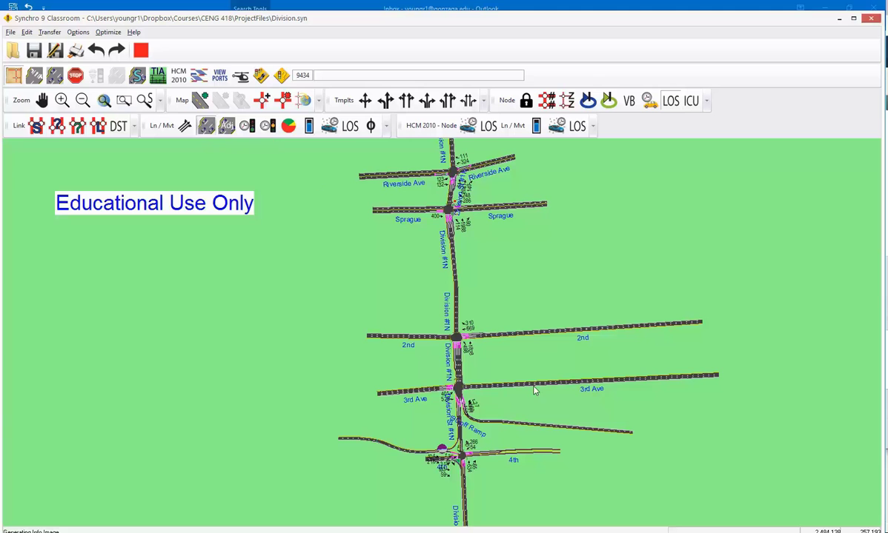
scroll(466, 404, up, 1)
scroll(512, 374, up, 2)
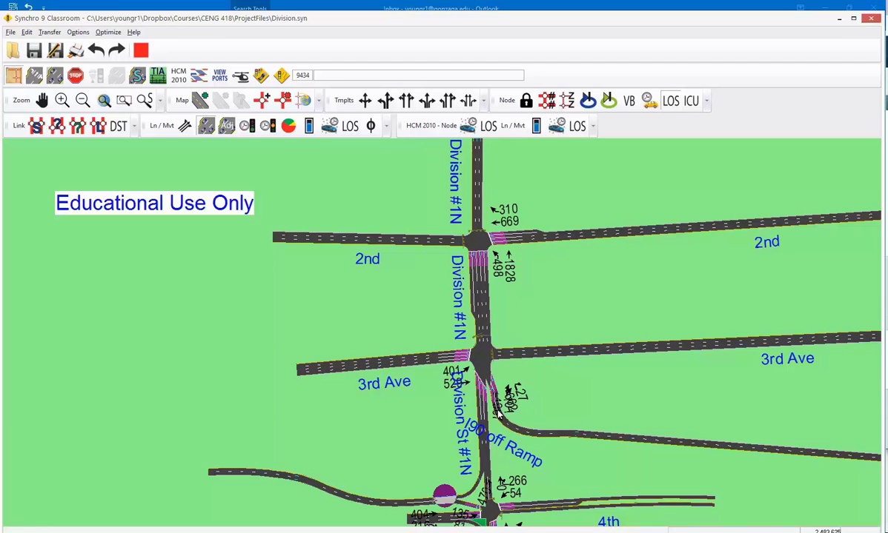
scroll(528, 427, down, 3)
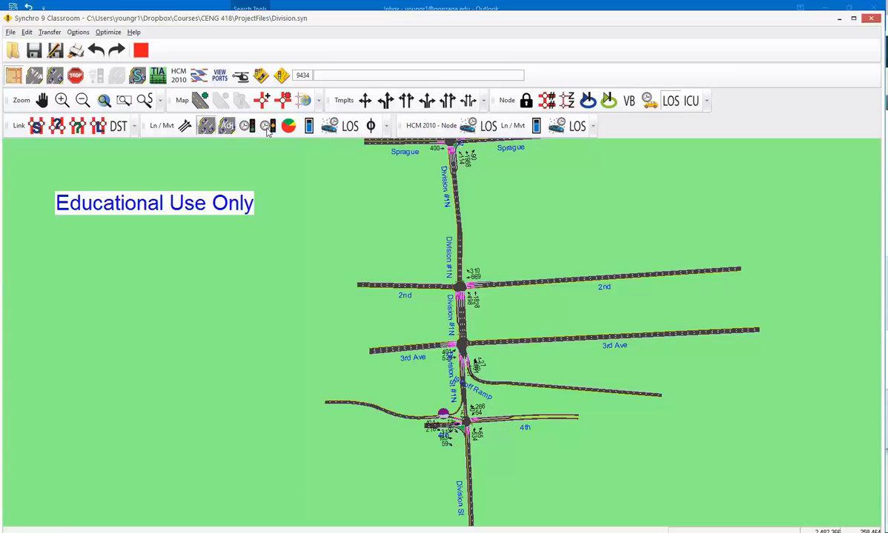
Display the level of service of each movement on the map and examine it at the Division intersections with 2nd, 3rd Ave and 4th
click(349, 126)
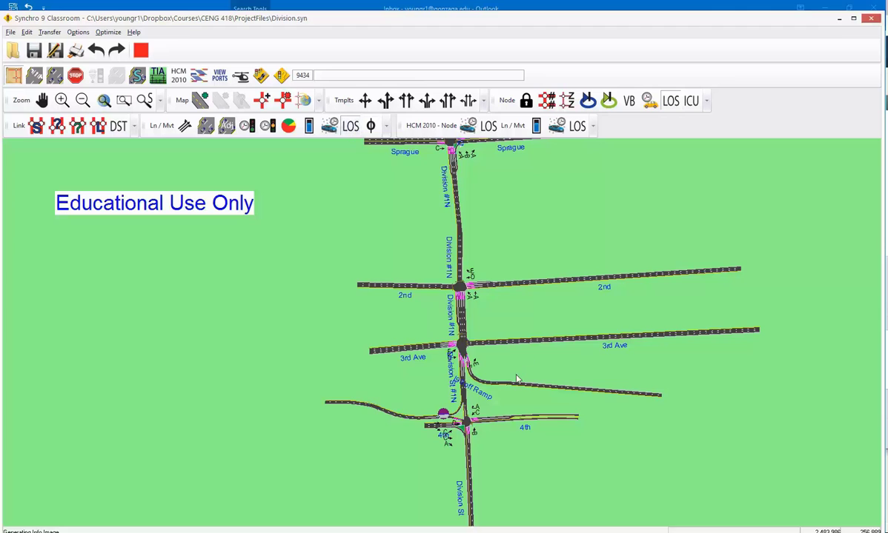
scroll(475, 364, up, 2)
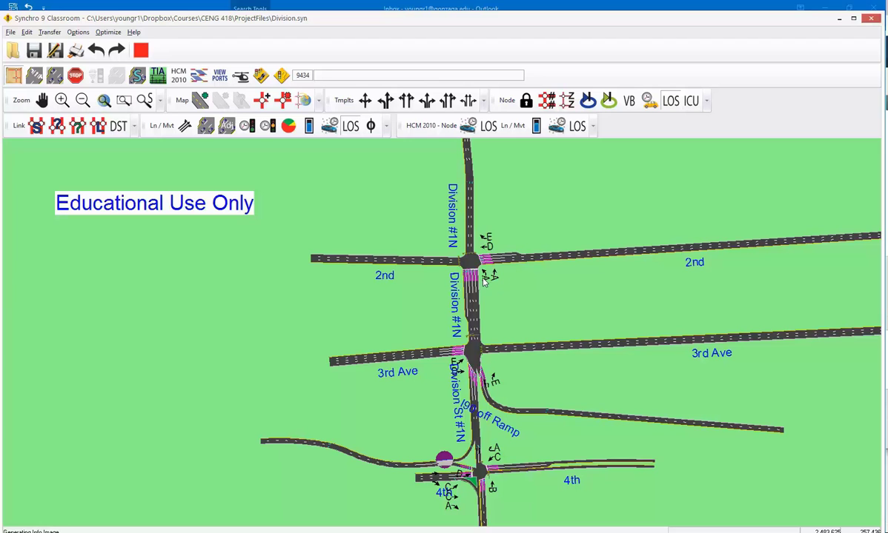
scroll(518, 339, down, 2)
scroll(496, 342, up, 2)
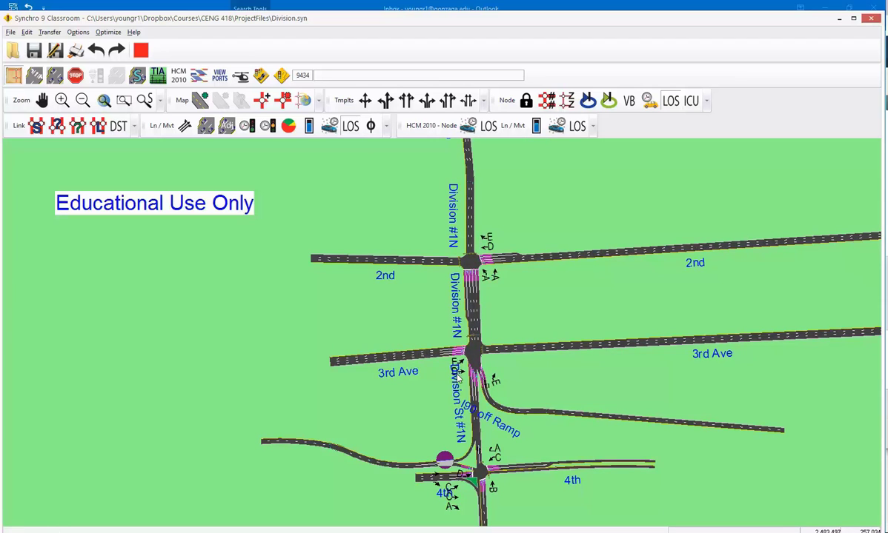
scroll(457, 378, up, 3)
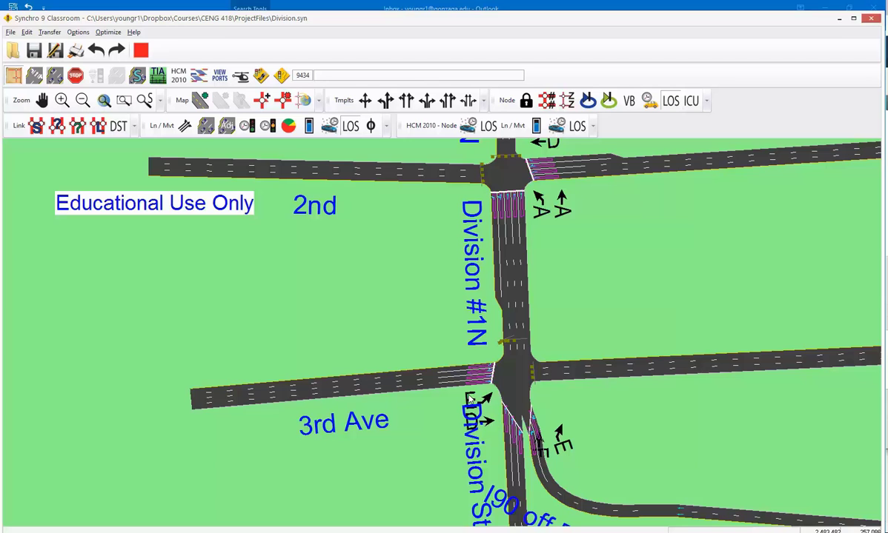
scroll(466, 402, down, 2)
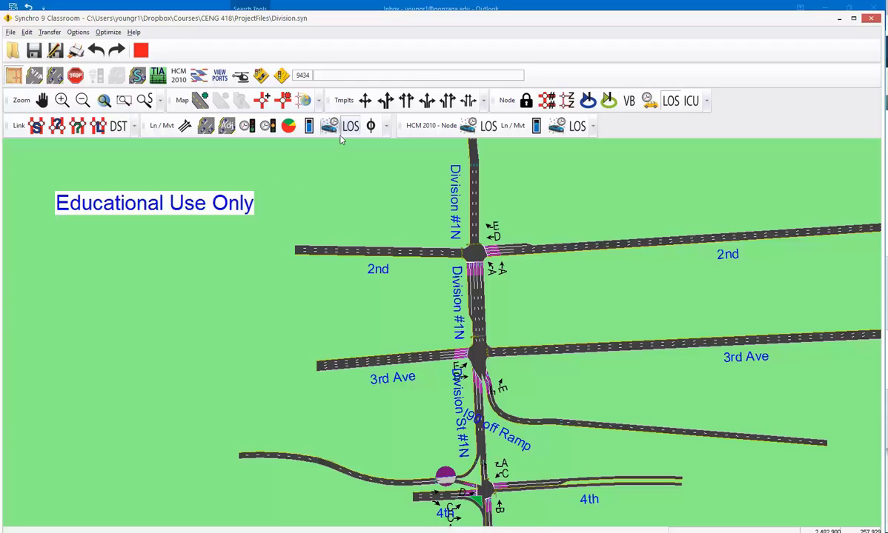
scroll(486, 275, down, 2)
scroll(512, 311, down, 3)
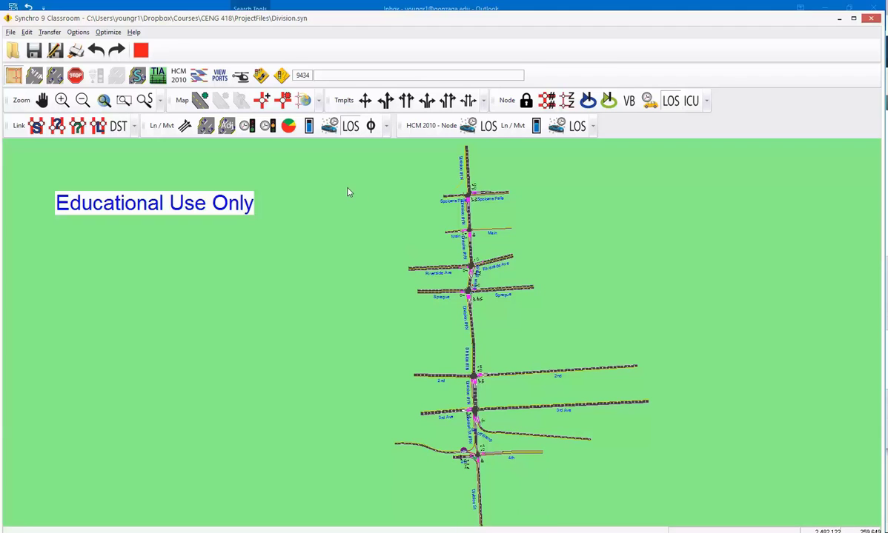
scroll(589, 358, down, 2)
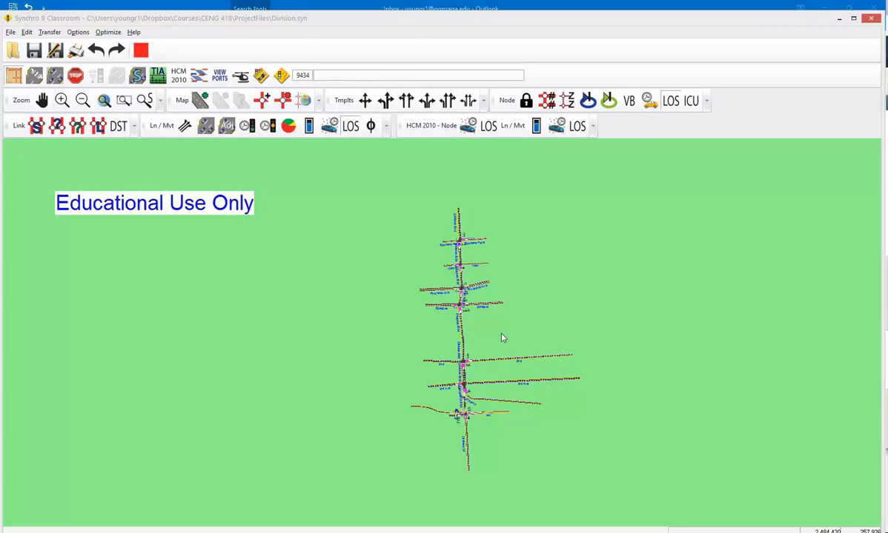
scroll(501, 338, up, 2)
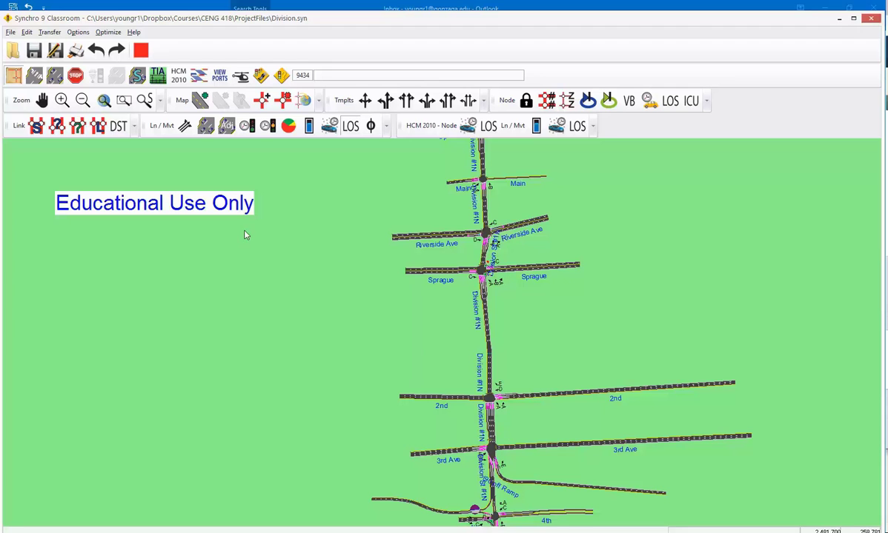
View the timing settings, including cycle length and offset, of the Division, I90 off ramp and 3rd Ave intersection, then return to the map
scroll(488, 395, down, 1)
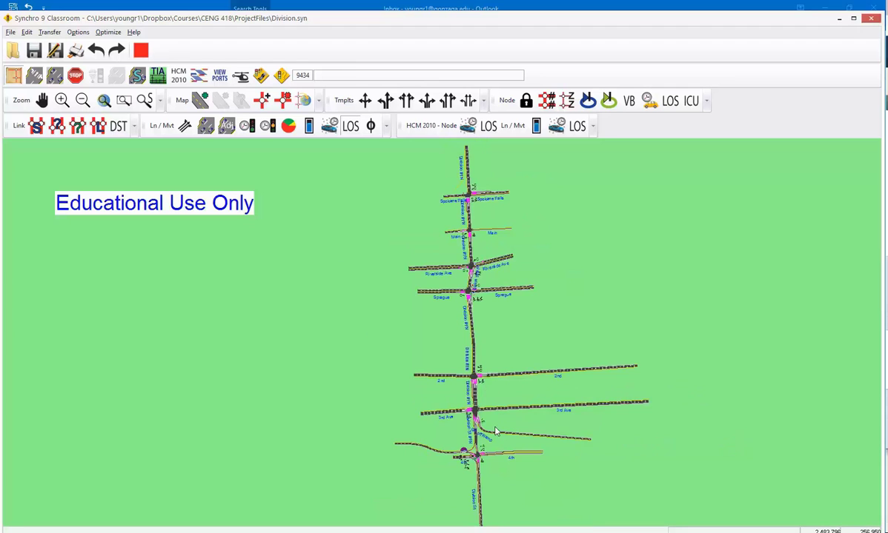
scroll(484, 415, up, 1)
click(490, 447)
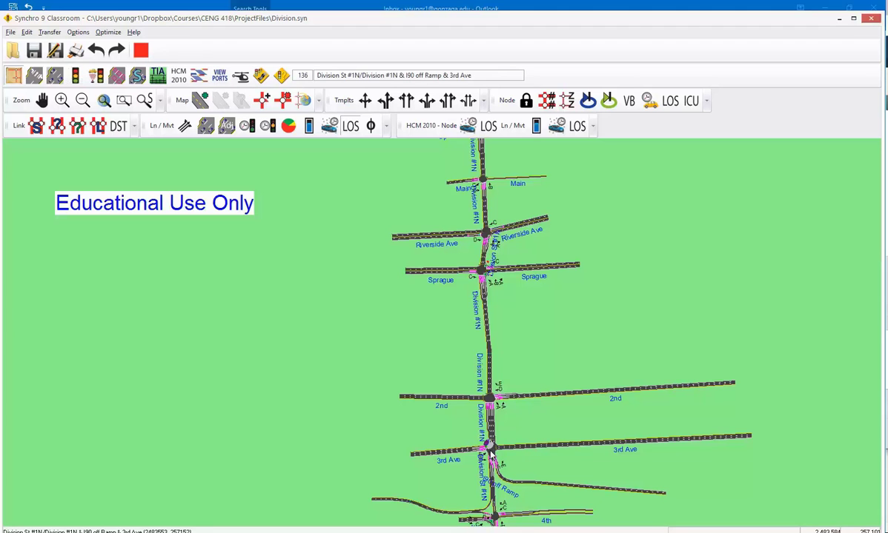
click(77, 80)
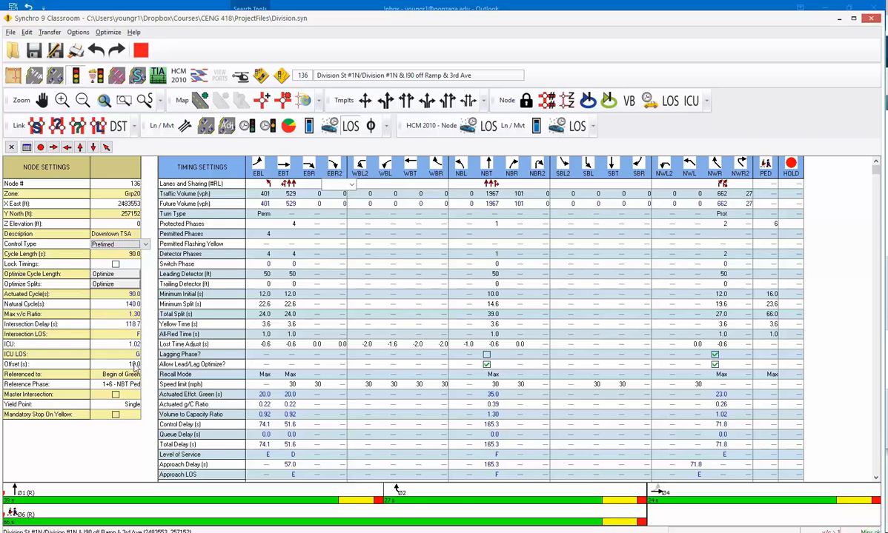
click(15, 74)
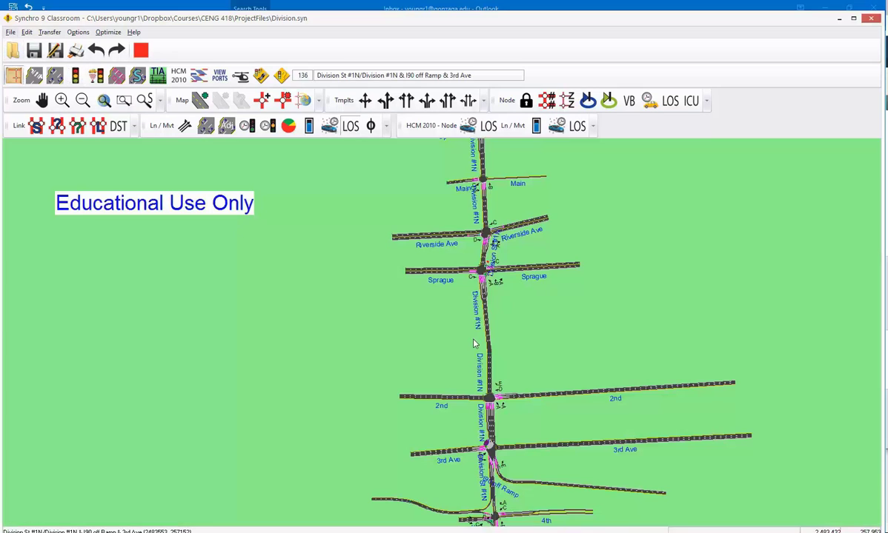
View the node and timing settings of the Division and 2nd intersection, then return to the map
click(488, 398)
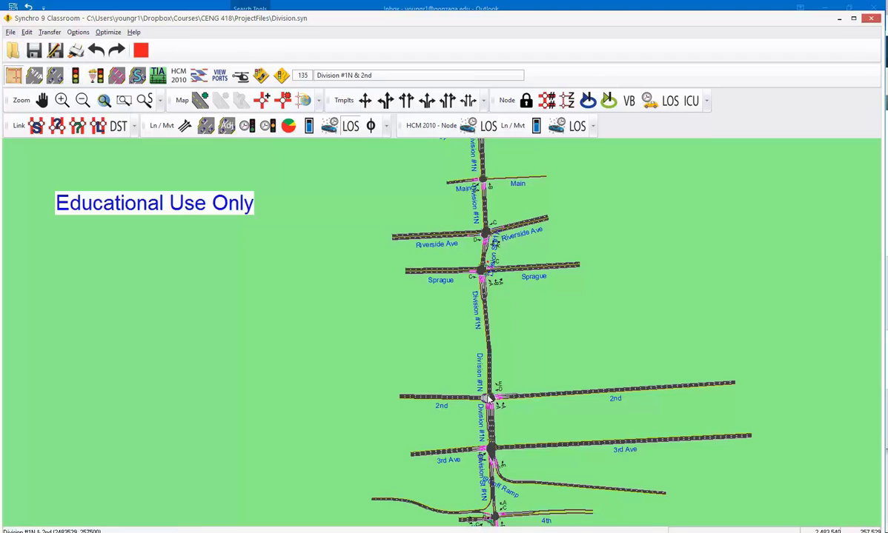
click(75, 75)
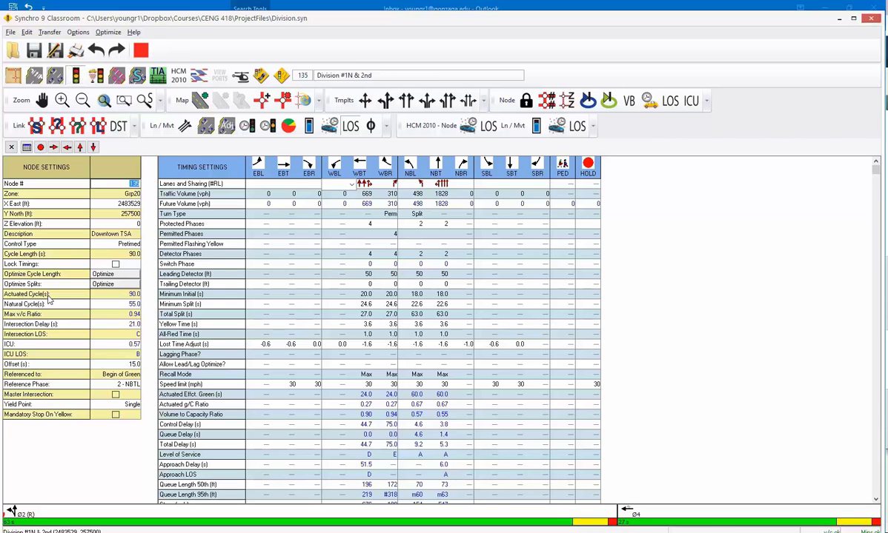
click(13, 75)
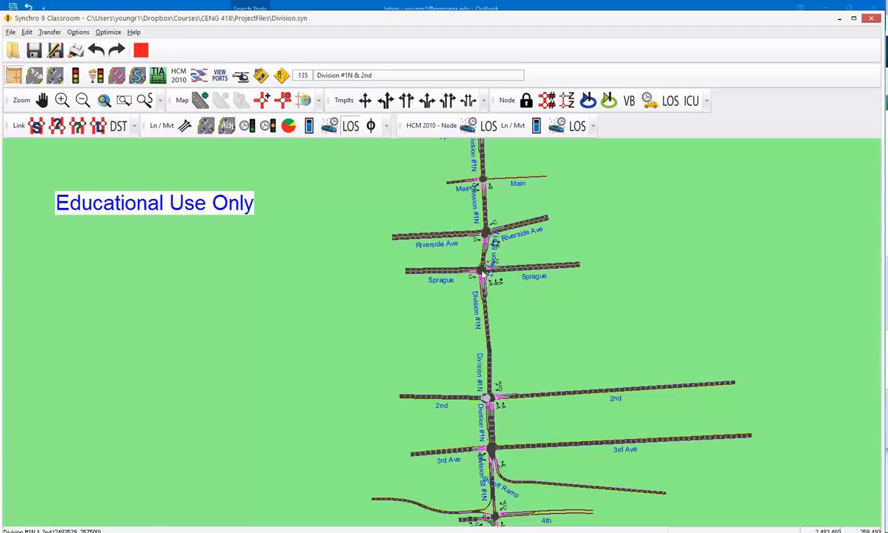
View the node and timing settings of the Division and Sprague intersection, then return to the map
click(479, 268)
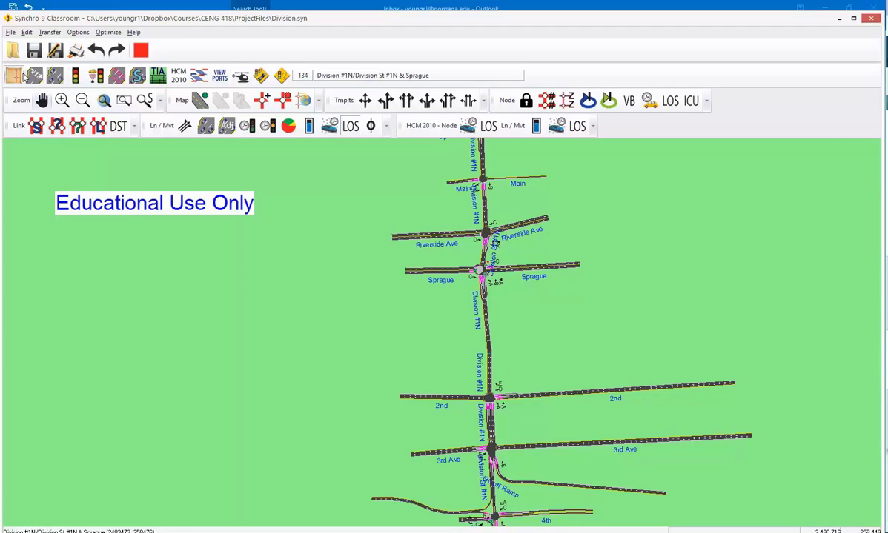
click(75, 75)
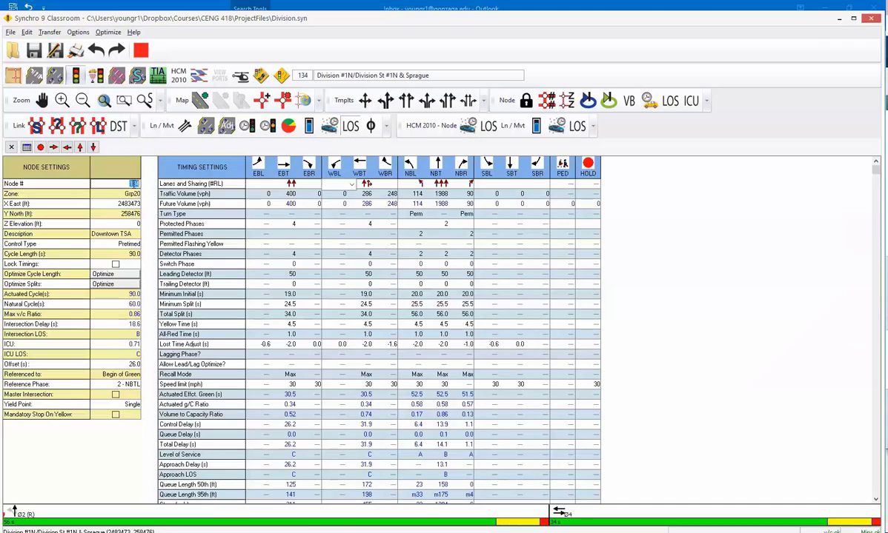
click(16, 79)
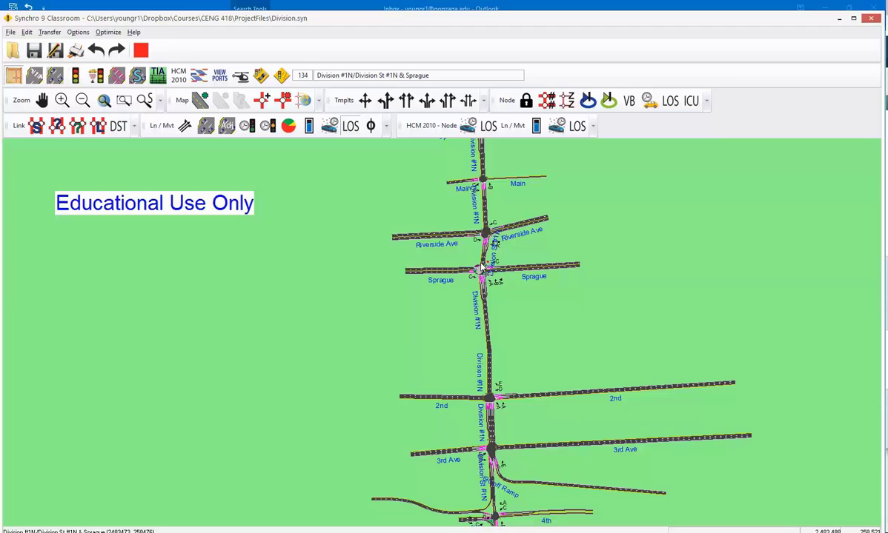
Examine the time-space diagram of the Division corridor through the link just south of Sprague, then return to the map
click(479, 322)
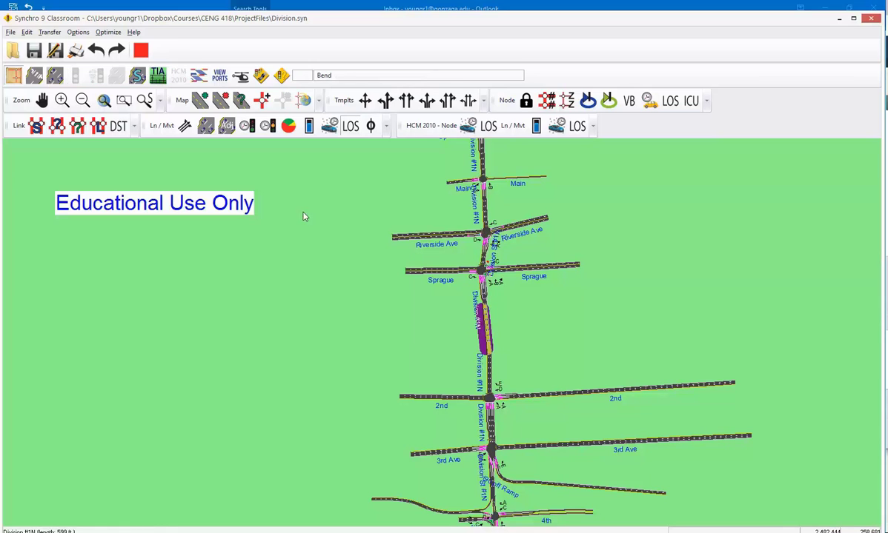
click(199, 76)
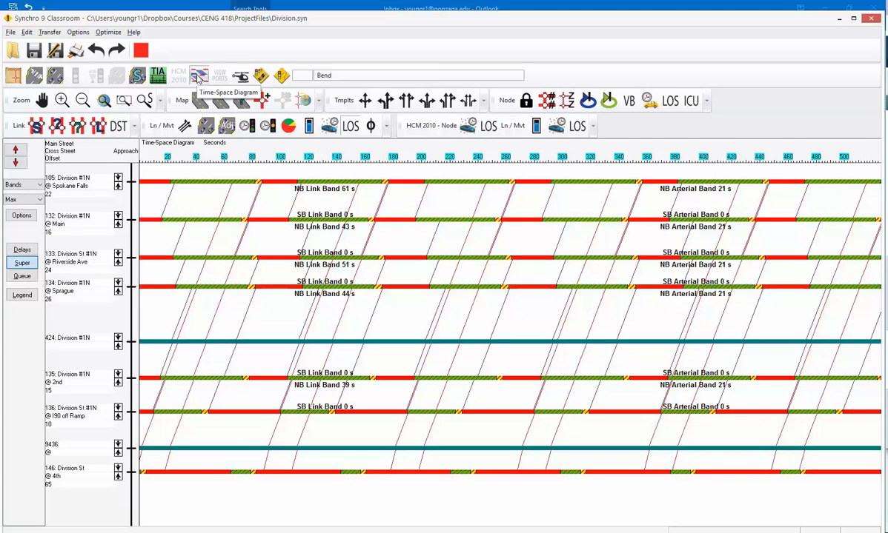
click(17, 75)
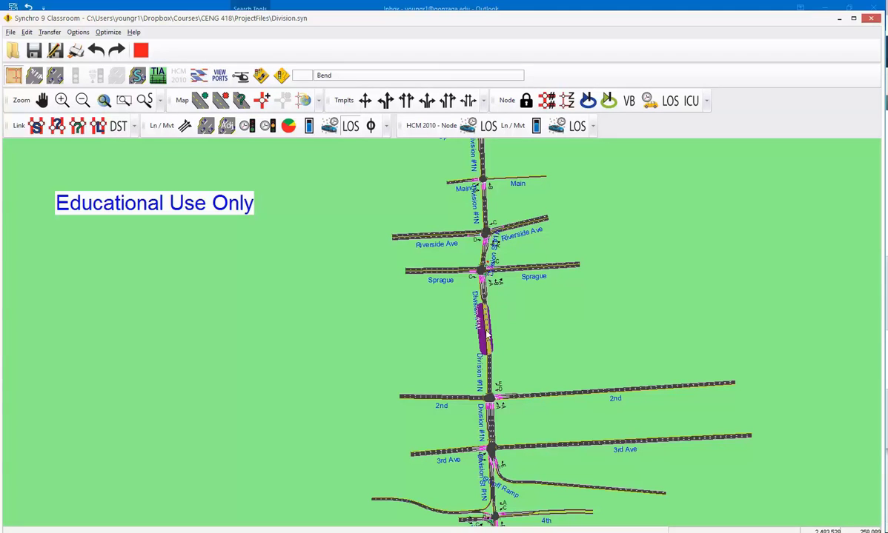
click(198, 77)
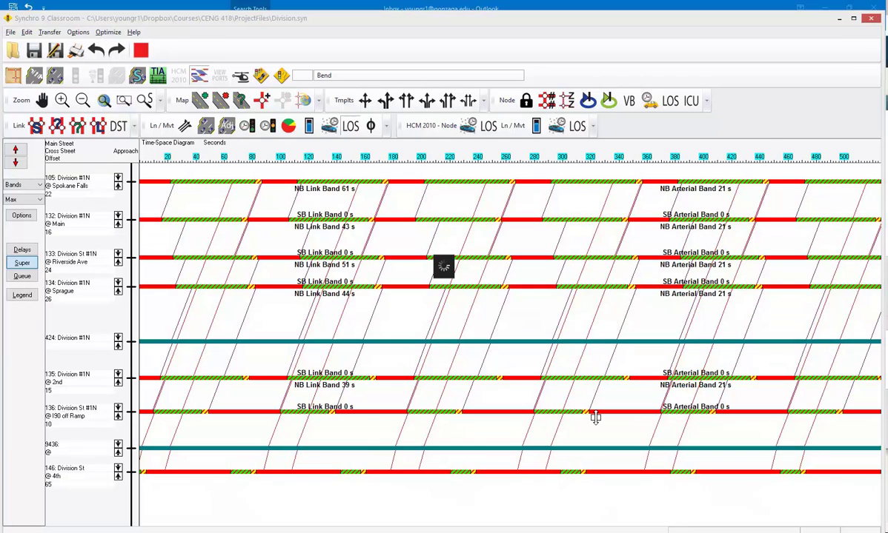
click(14, 76)
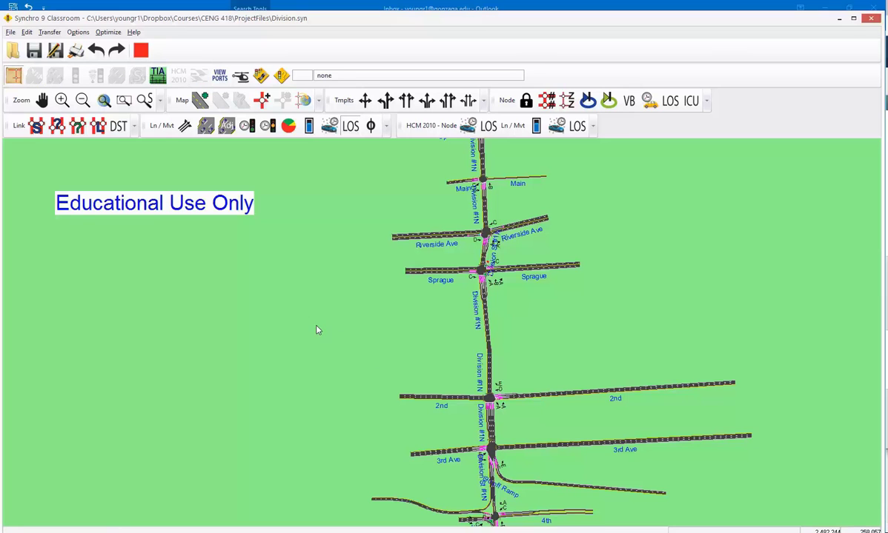
Launch the traffic simulation of the Division network, saving the file changes first
click(259, 78)
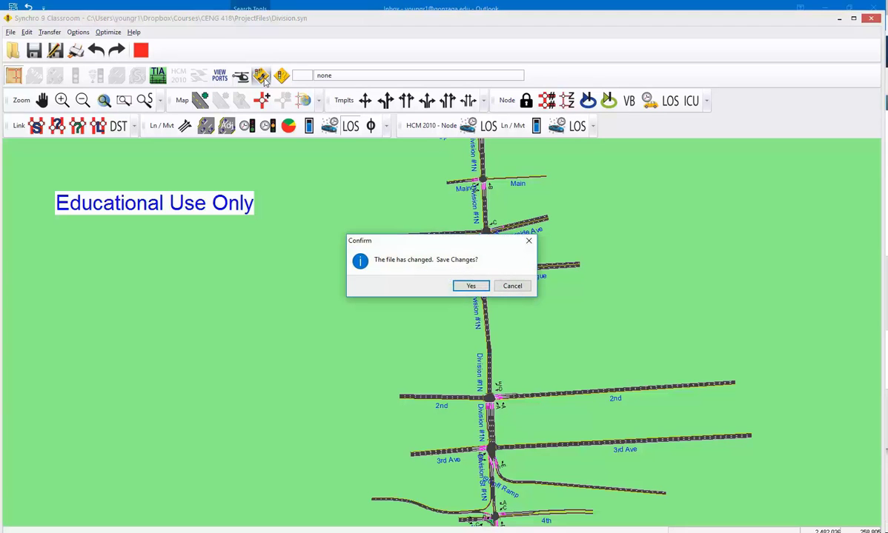
click(472, 286)
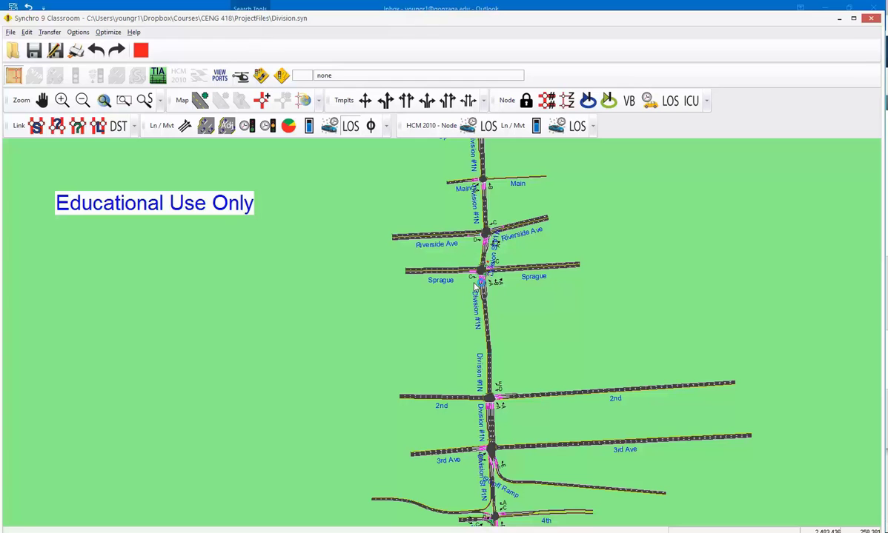
click(471, 335)
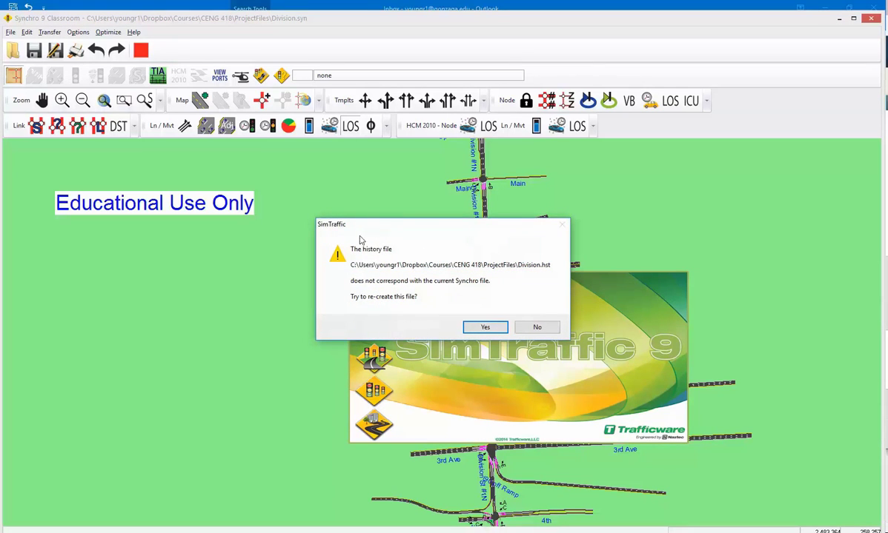
click(483, 328)
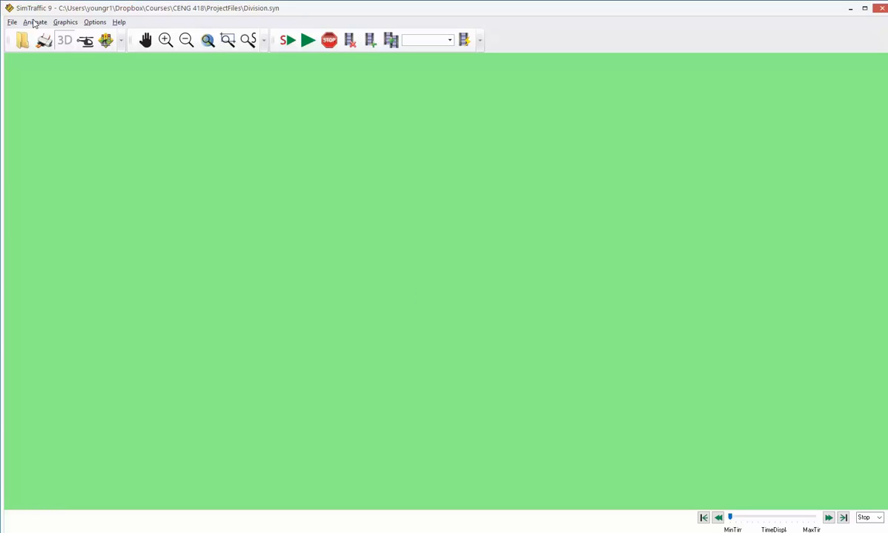
click(879, 9)
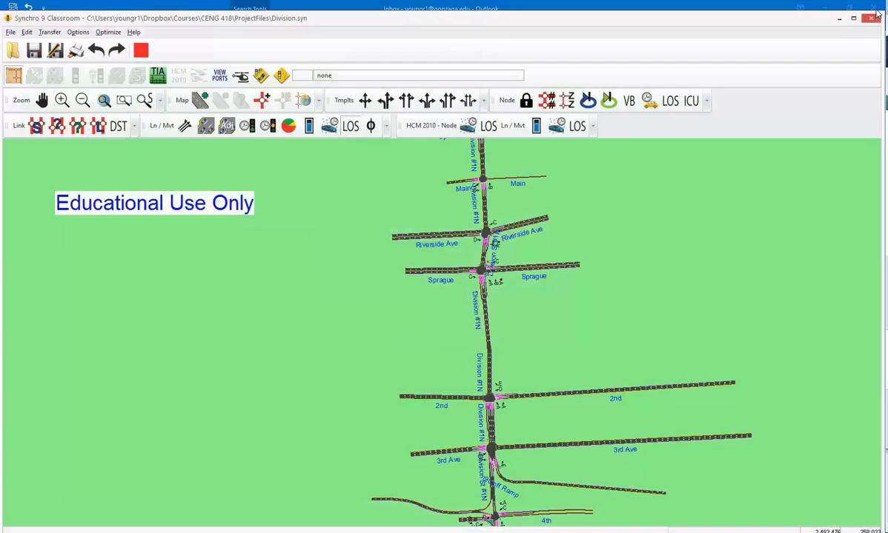
Relaunch SimTraffic for the Division network, accept the licence agreement and let it record the simulation
click(262, 79)
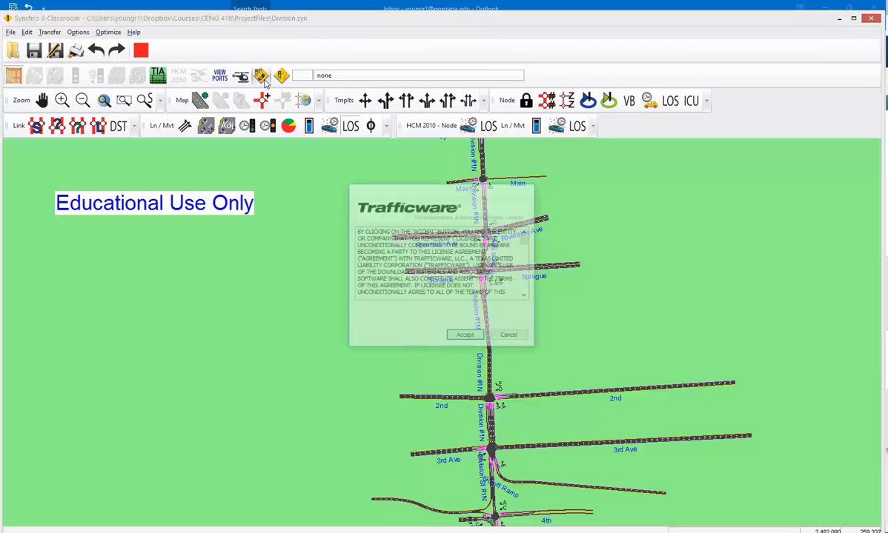
click(467, 338)
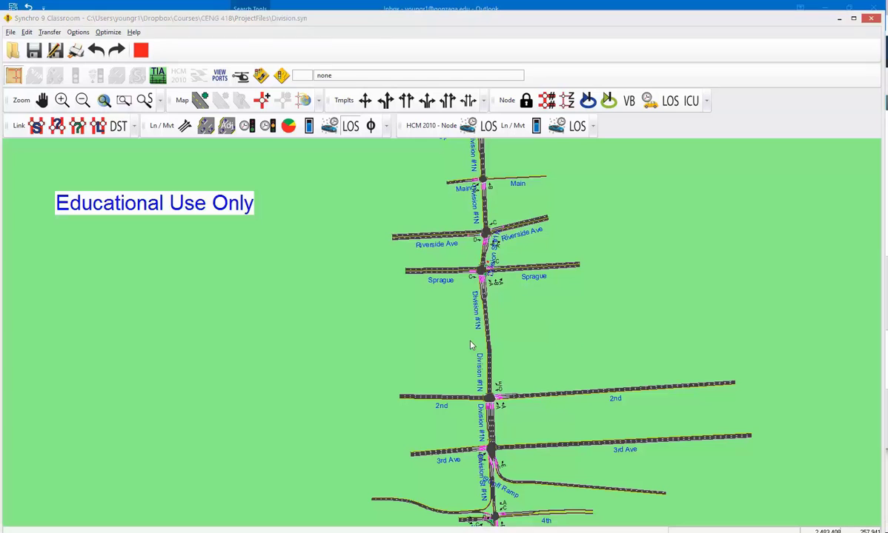
click(454, 333)
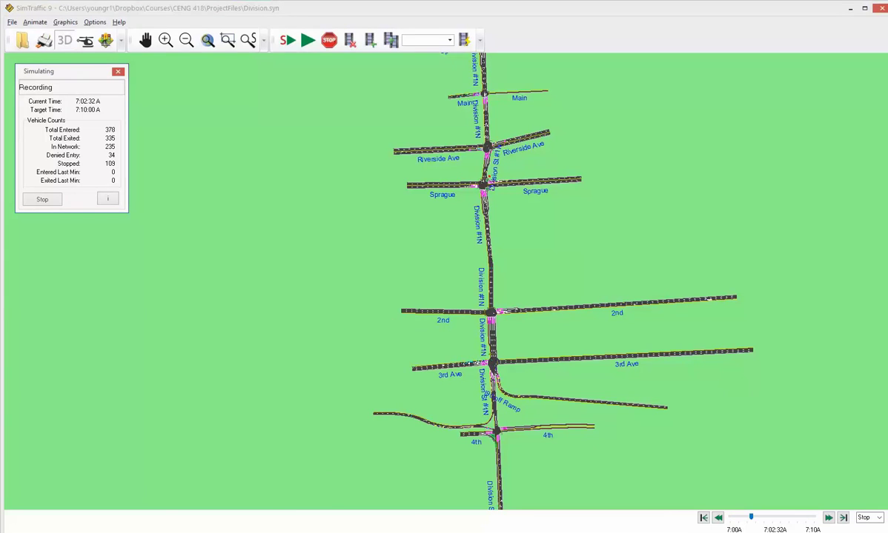
click(329, 478)
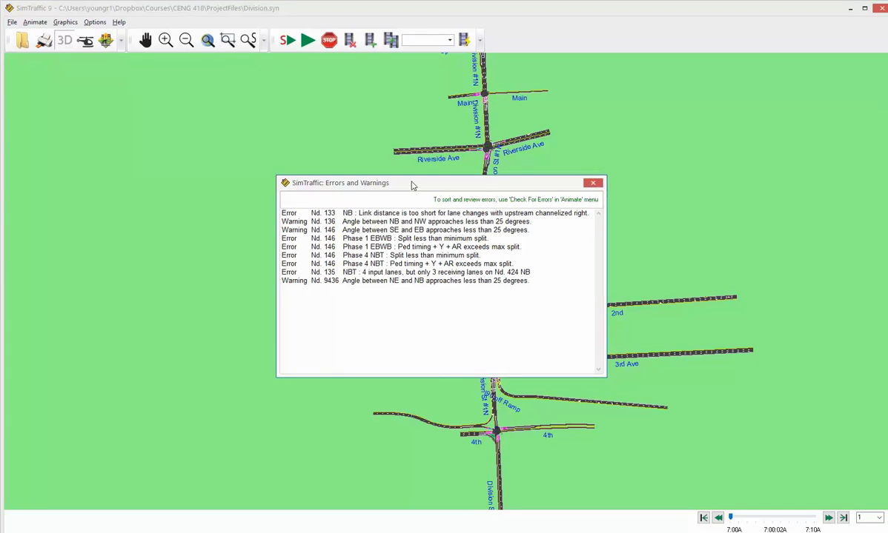
Move the errors and warnings list clear of the network, review its entries for nodes 133, 136 and 146, then close it
drag(416, 190, 198, 180)
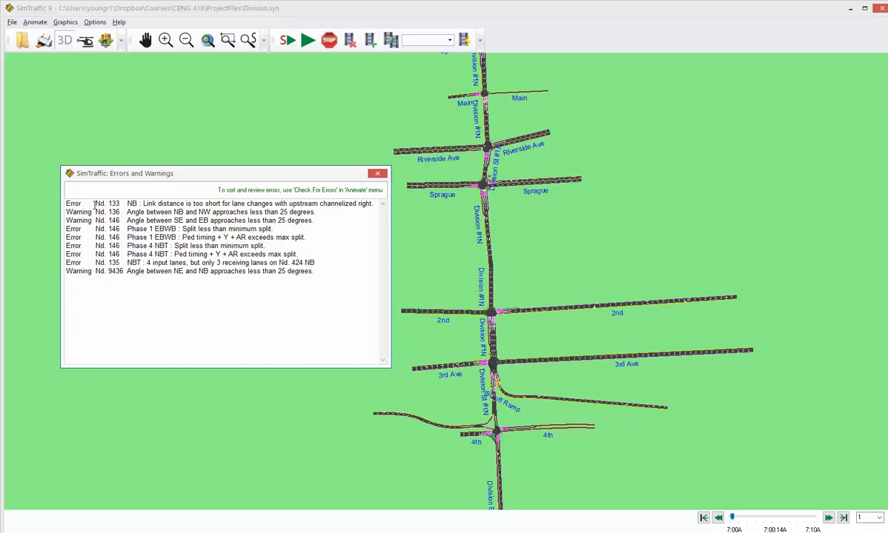
drag(94, 203, 372, 206)
click(360, 219)
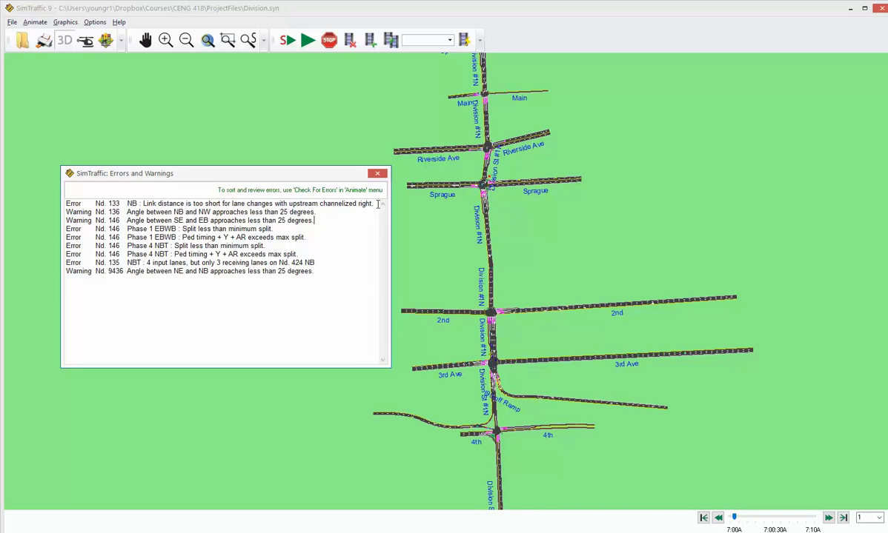
drag(376, 204, 117, 200)
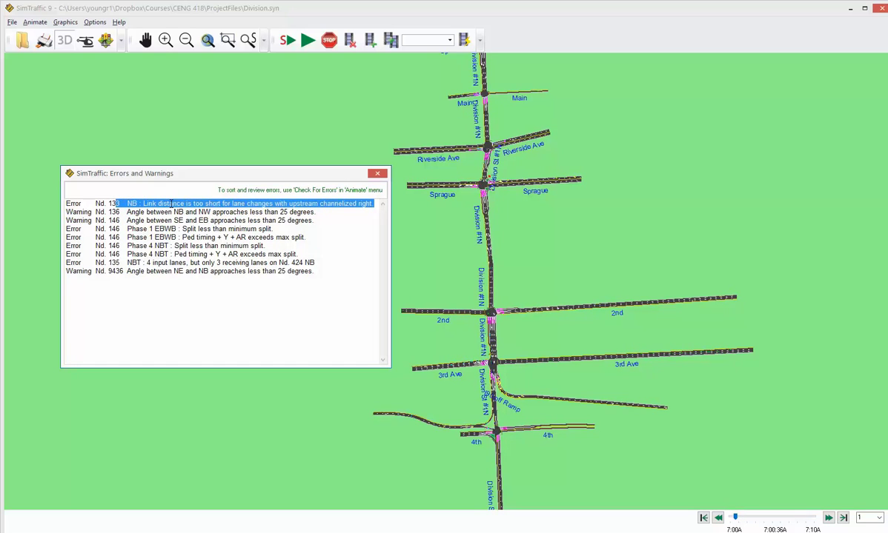
click(342, 211)
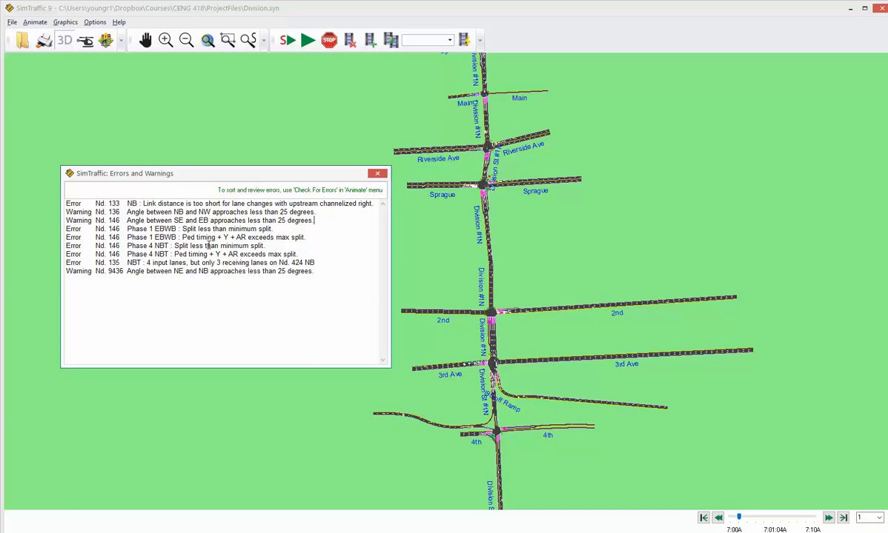
click(321, 221)
drag(320, 221, 65, 203)
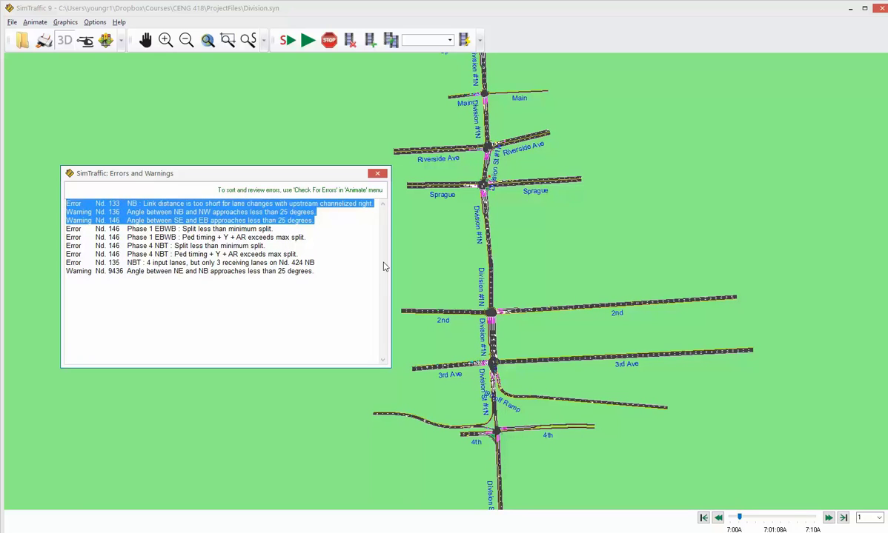
click(339, 257)
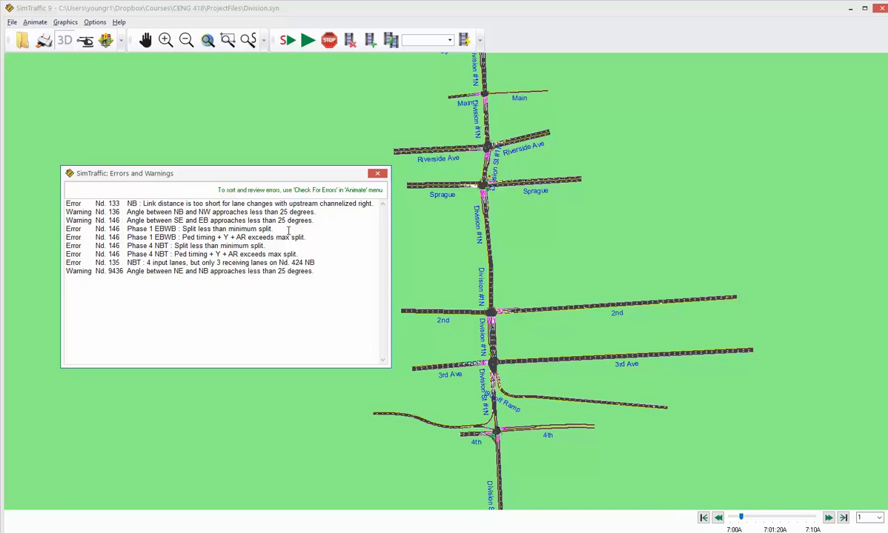
drag(281, 230, 176, 230)
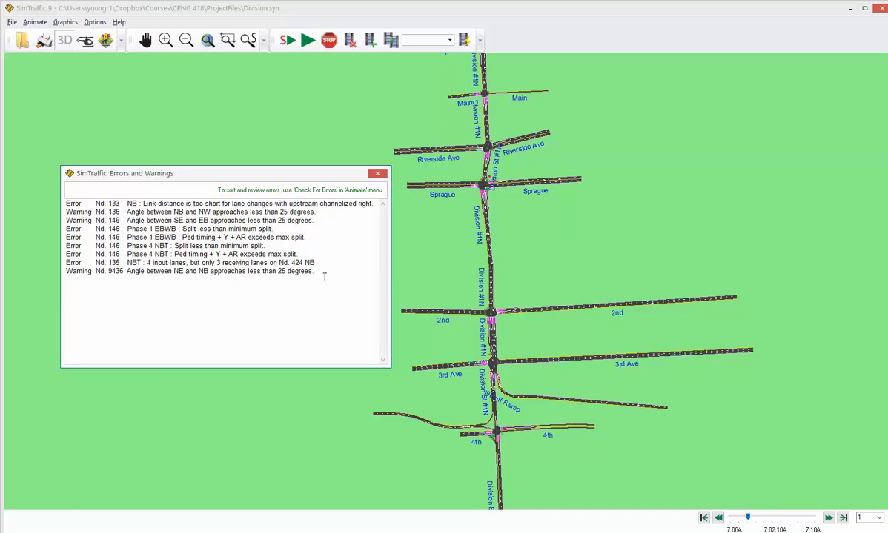
click(377, 175)
Set the simulation playback speed to 4x
scroll(531, 334, down, 2)
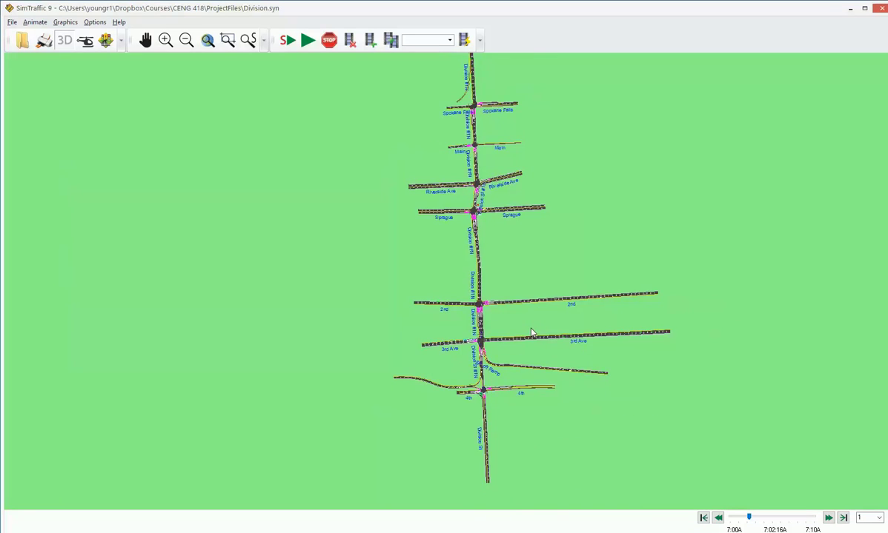
scroll(531, 333, up, 3)
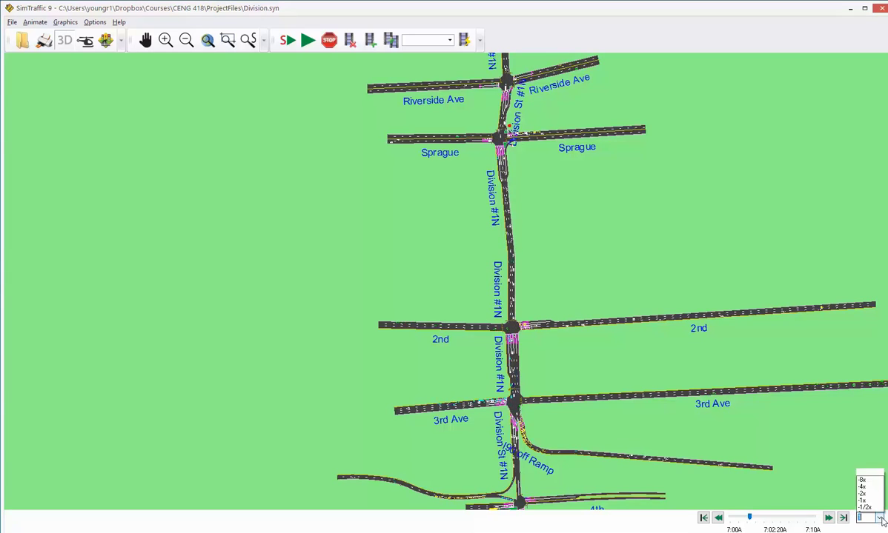
click(868, 502)
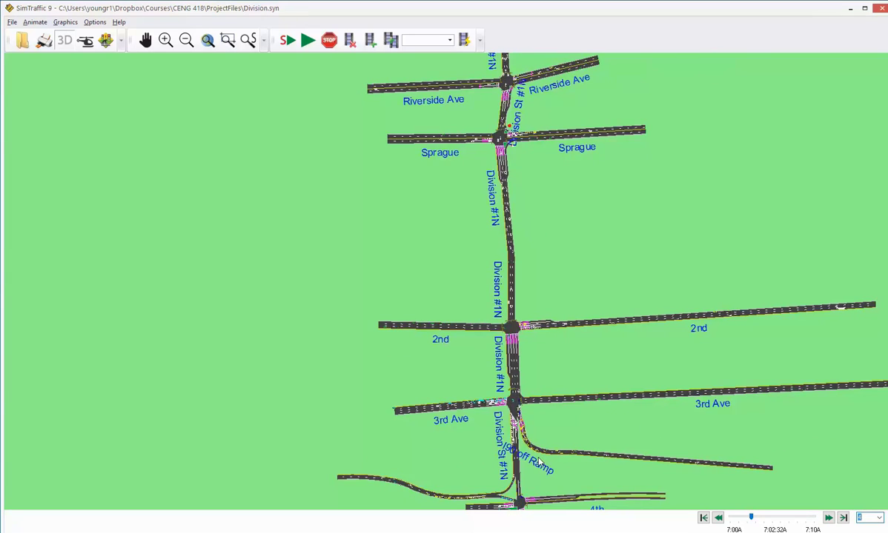
Watch the simulated traffic and queues on Division between 4th and 3rd Ave, including the I90 off ramp
drag(541, 465, 516, 333)
scroll(510, 333, up, 3)
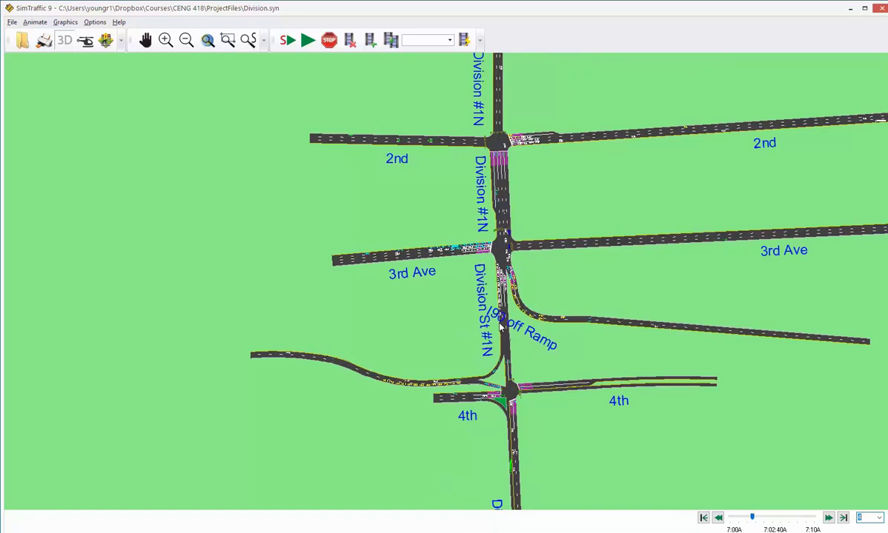
scroll(600, 424, down, 3)
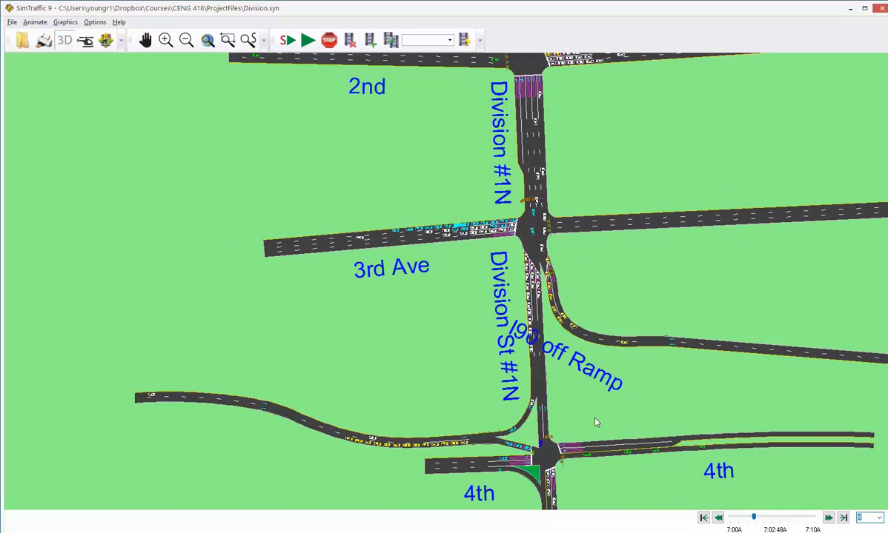
drag(545, 360, 534, 342)
scroll(533, 342, up, 2)
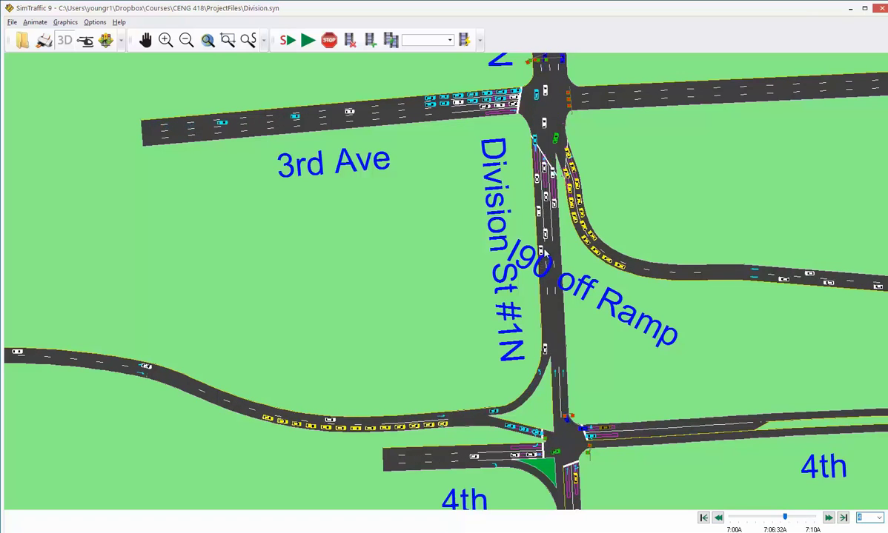
scroll(573, 308, down, 2)
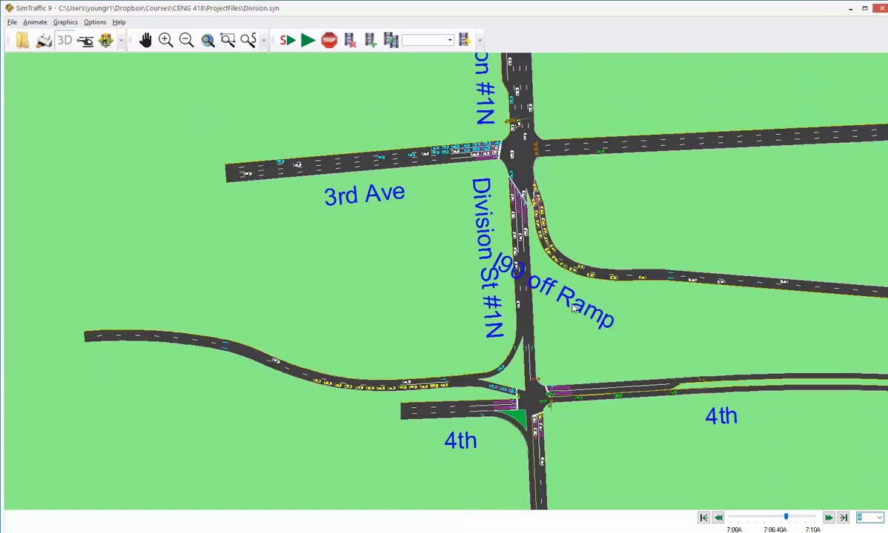
scroll(572, 308, up, 3)
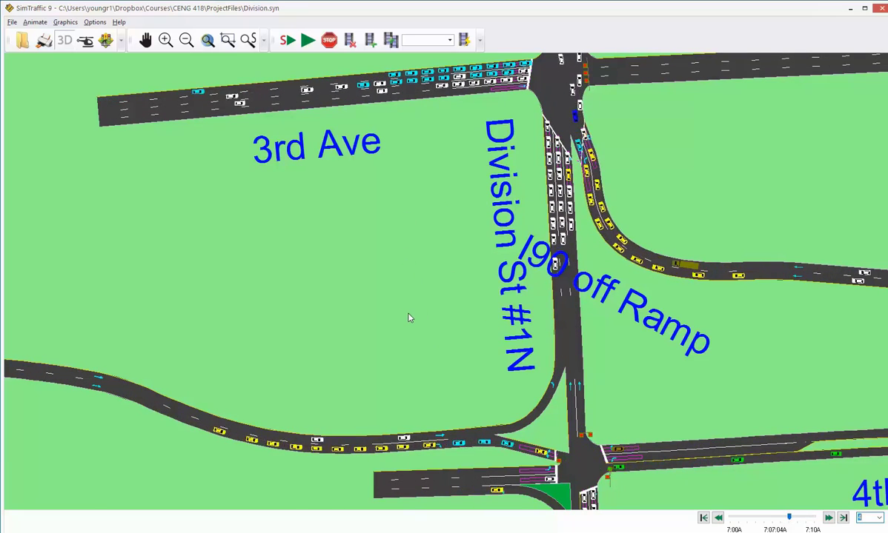
scroll(561, 333, down, 1)
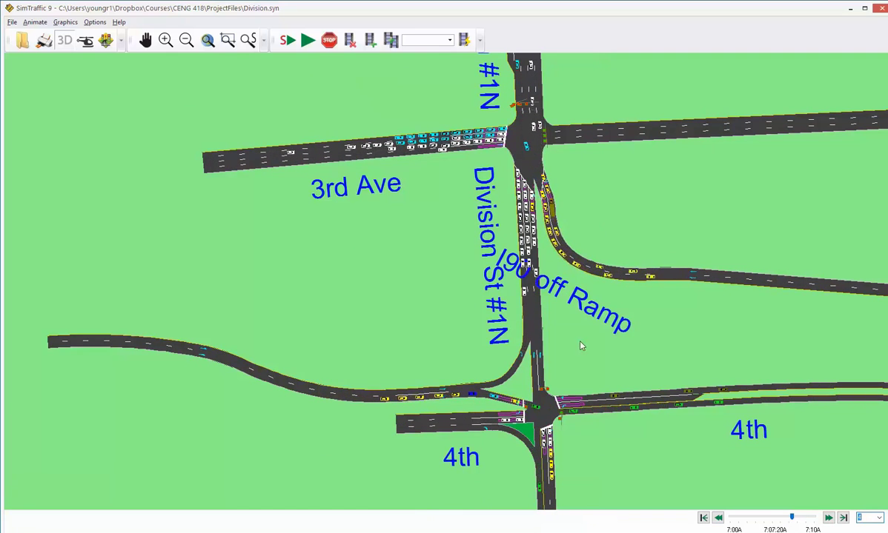
scroll(550, 387, up, 1)
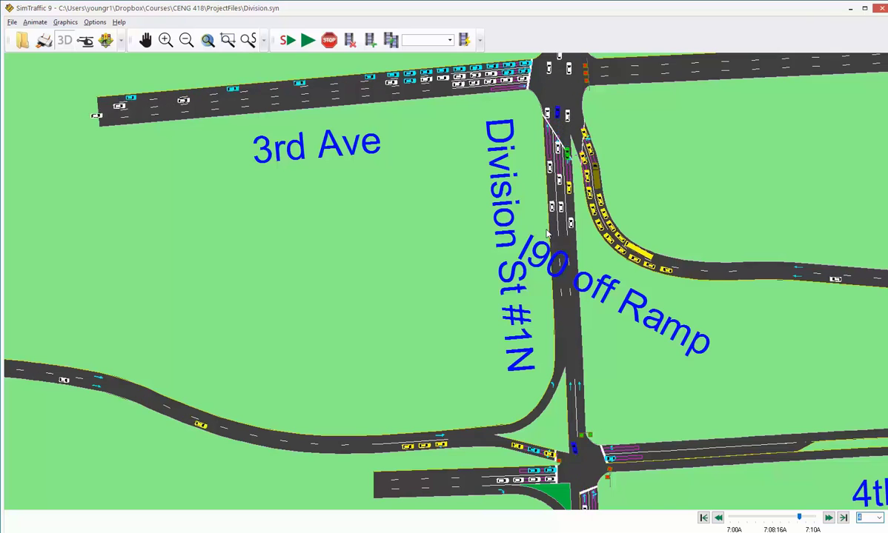
scroll(612, 346, down, 1)
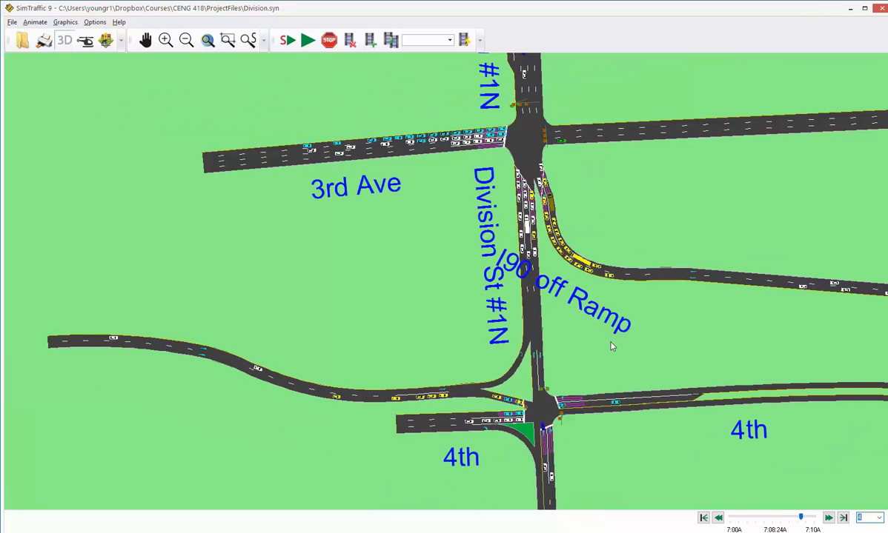
Follow the simulated traffic north along Division through the 2nd intersection to Sprague
scroll(467, 274, down, 1)
middle_drag(466, 275, 442, 428)
middle_drag(528, 285, 524, 380)
scroll(553, 418, up, 1)
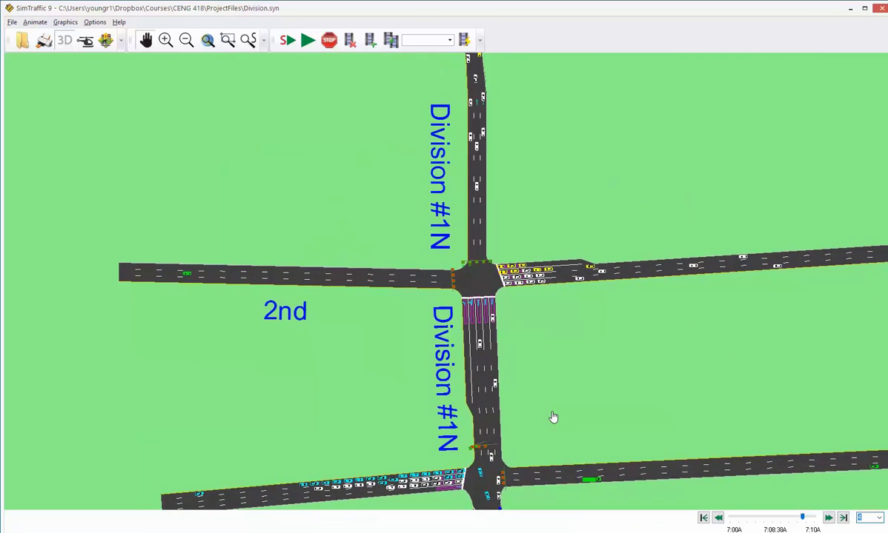
scroll(527, 344, down, 1)
scroll(523, 335, down, 1)
middle_drag(489, 284, 528, 478)
scroll(495, 254, up, 1)
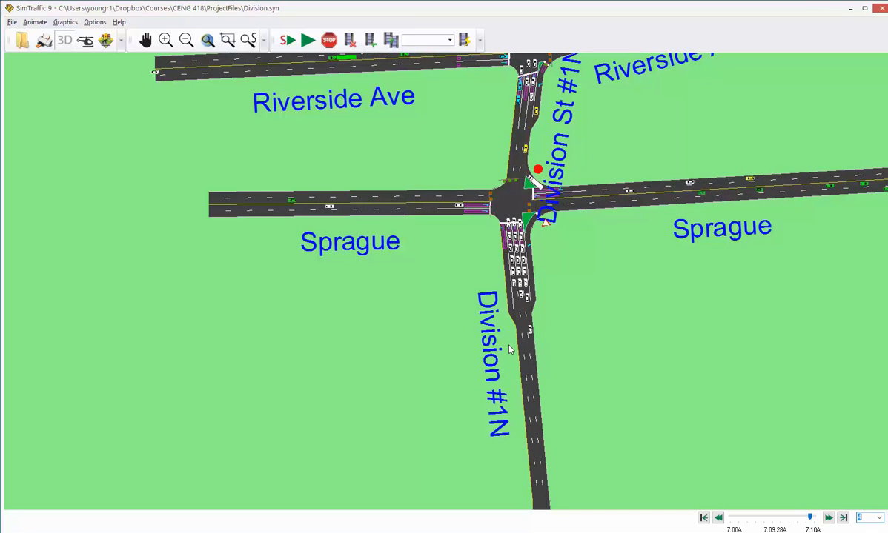
Watch the simulated queues back at 3rd Ave and the I90 off ramp, then close the simulation and return to the Synchro map
scroll(720, 362, down, 2)
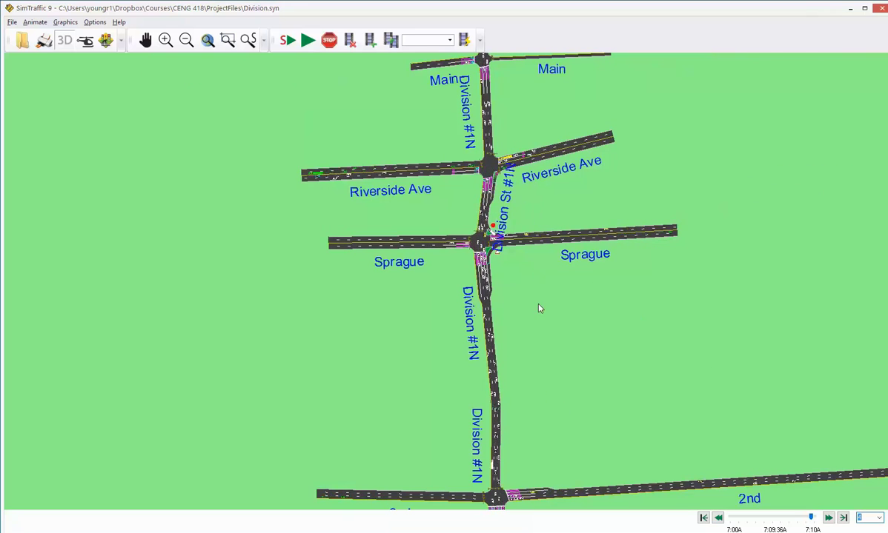
middle_drag(526, 357, 519, 196)
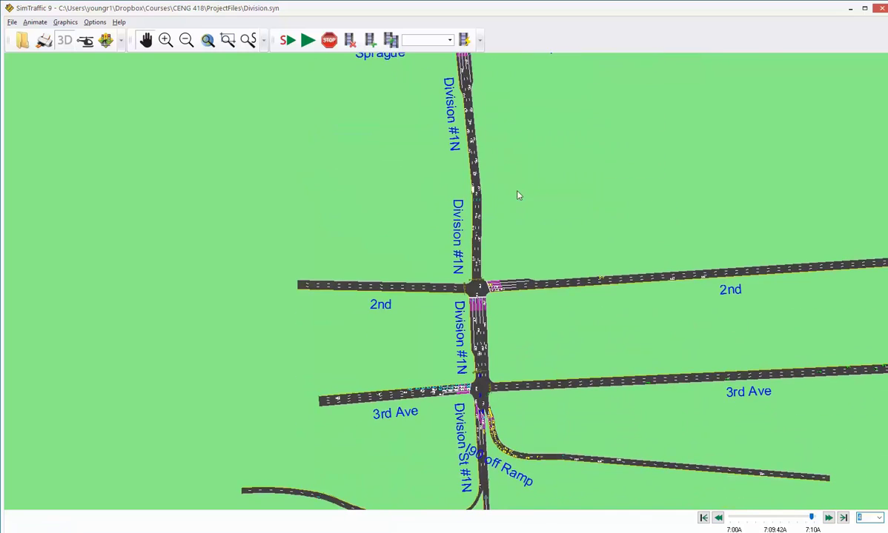
middle_drag(505, 366, 482, 230)
scroll(475, 310, up, 3)
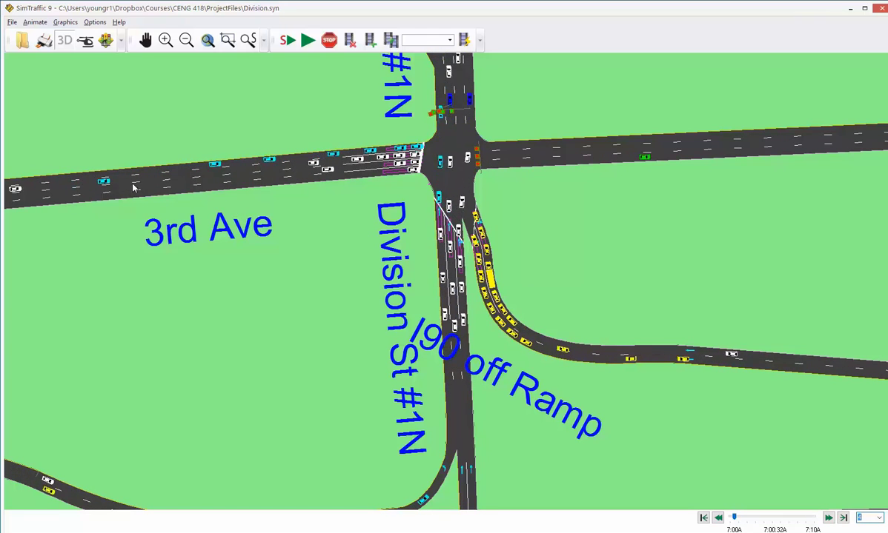
scroll(305, 329, down, 1)
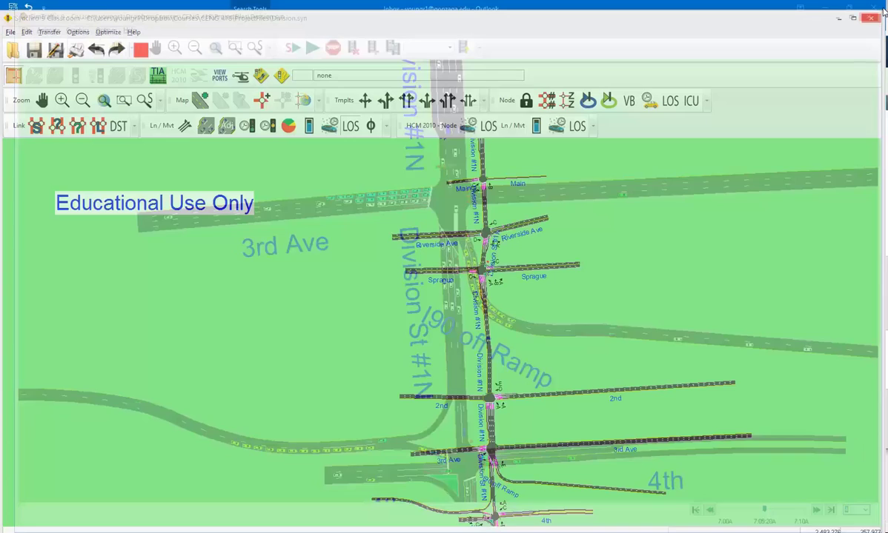
scroll(519, 361, down, 2)
scroll(500, 353, up, 2)
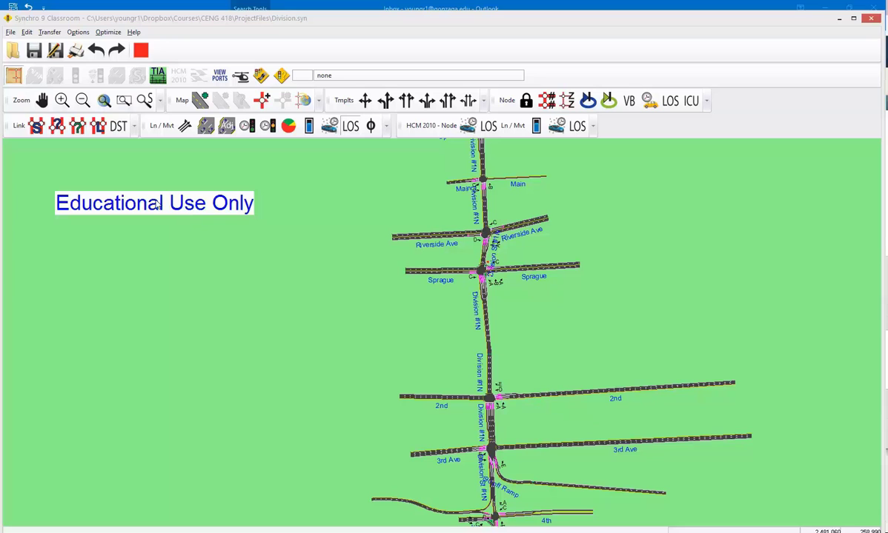
scroll(476, 249, down, 1)
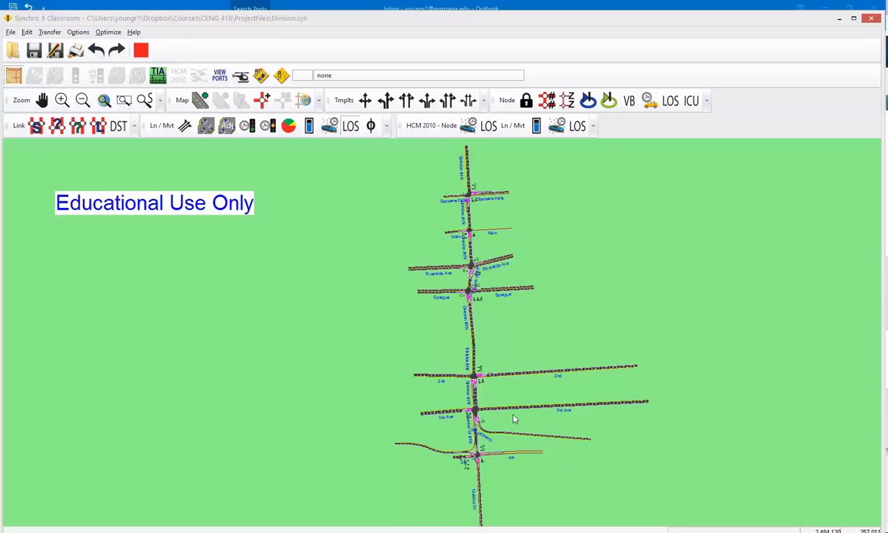
drag(392, 345, 308, 321)
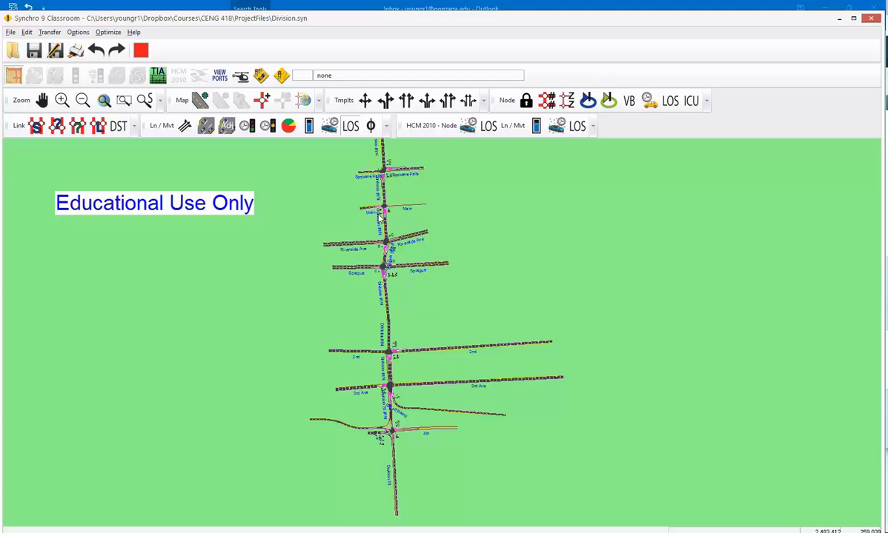
scroll(317, 348, up, 2)
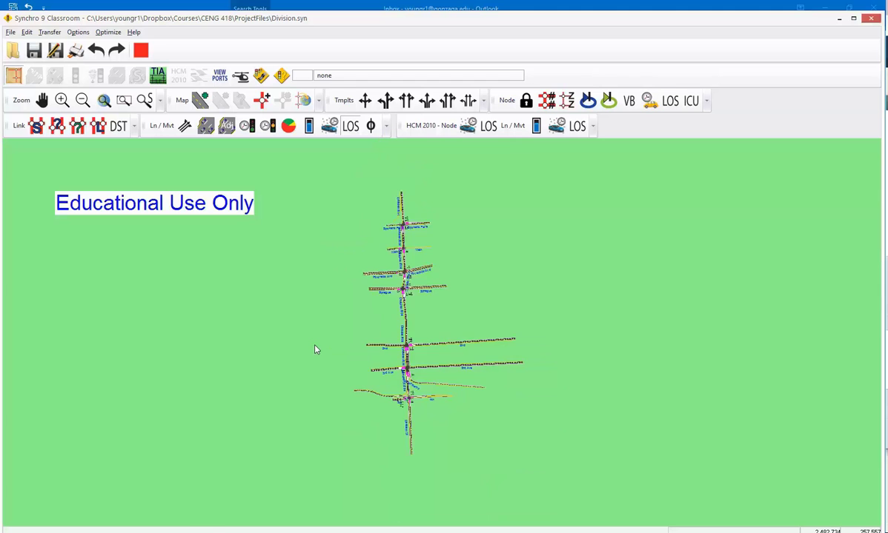
Examine the level-of-service letters at the Division intersections from 4th north to Spokane Falls
middle_drag(382, 387, 398, 304)
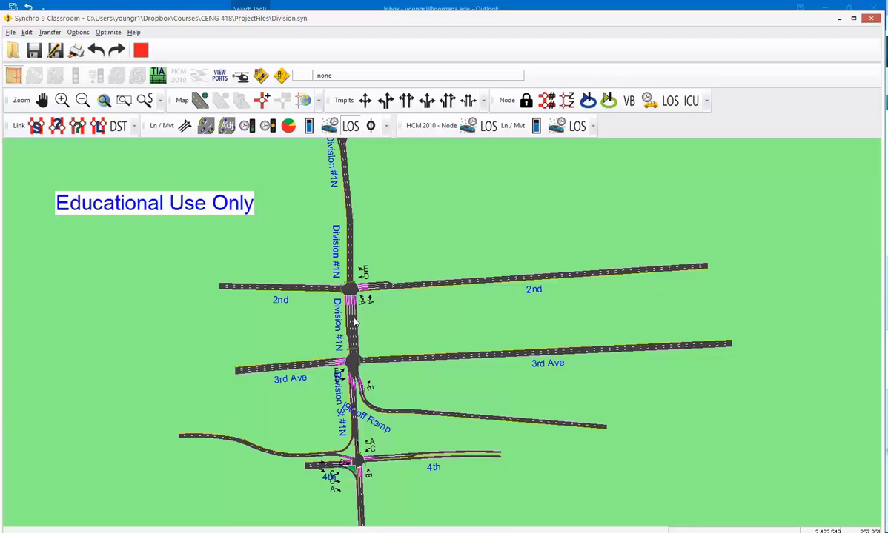
scroll(354, 329, up, 1)
scroll(355, 332, down, 2)
scroll(420, 268, up, 1)
middle_drag(417, 264, 424, 419)
scroll(358, 308, down, 1)
scroll(437, 415, up, 1)
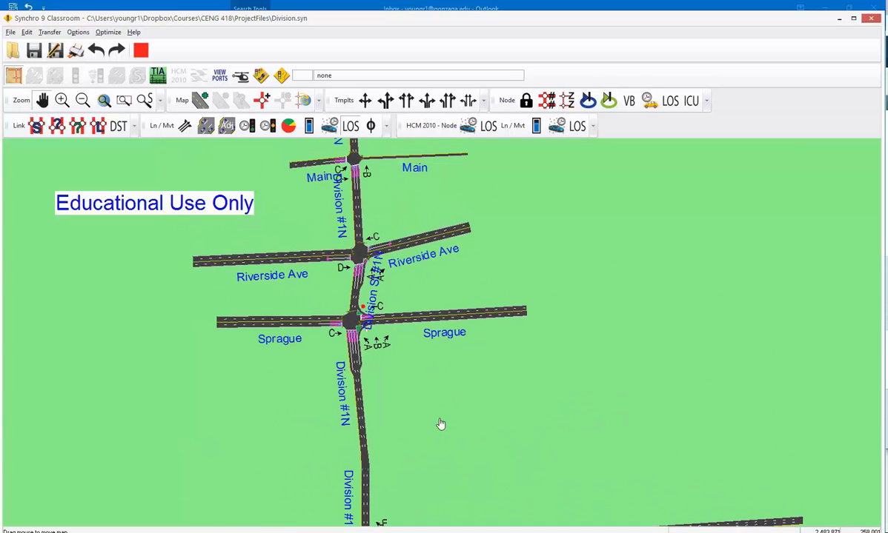
scroll(378, 213, down, 1)
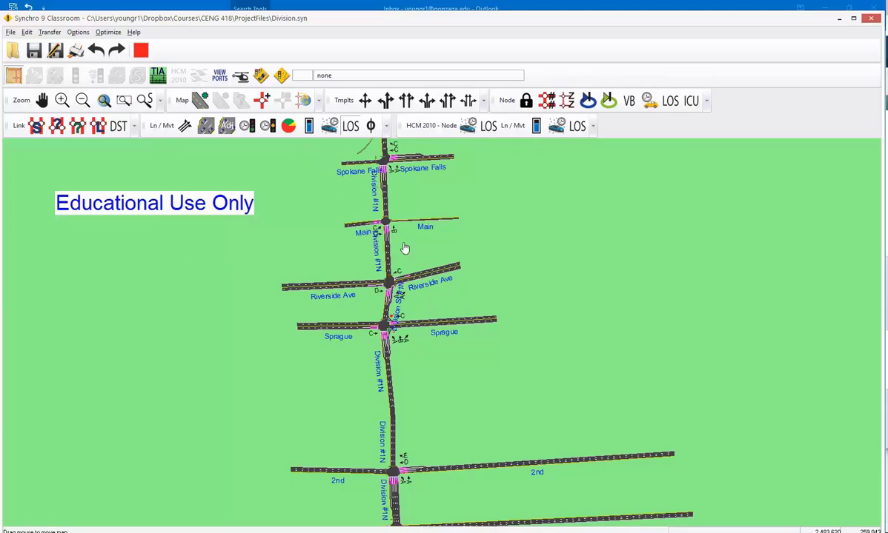
scroll(398, 347, down, 1)
scroll(390, 323, up, 1)
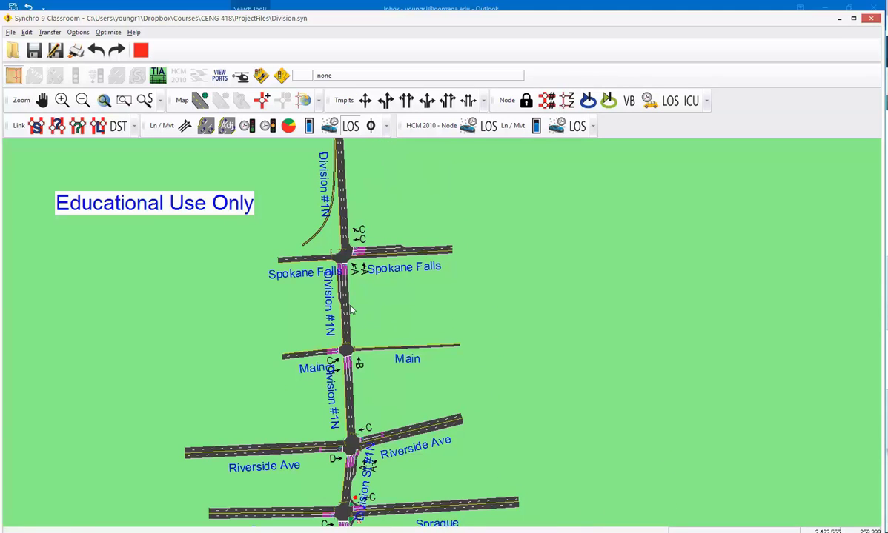
scroll(351, 310, up, 1)
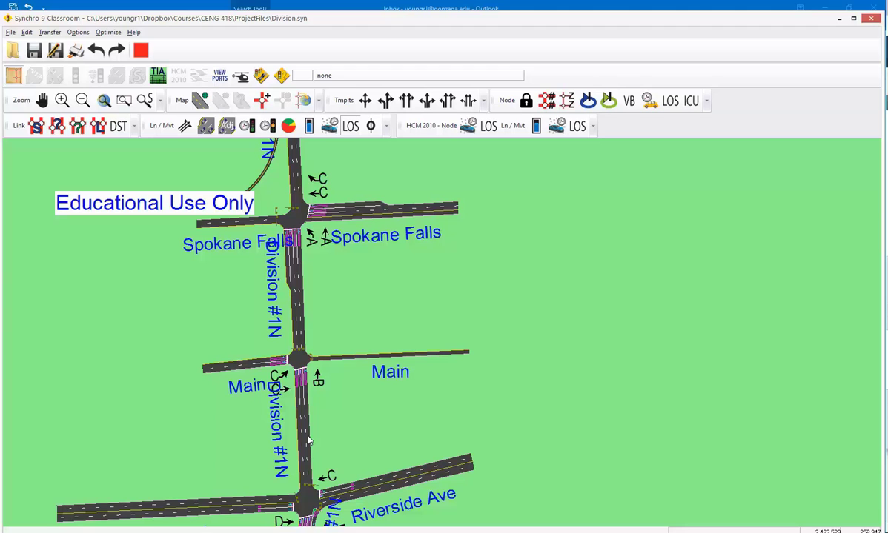
Select the Division and Main intersection, compare the levels of service between Spokane Falls and Sprague, and clear the selection
scroll(335, 423, down, 3)
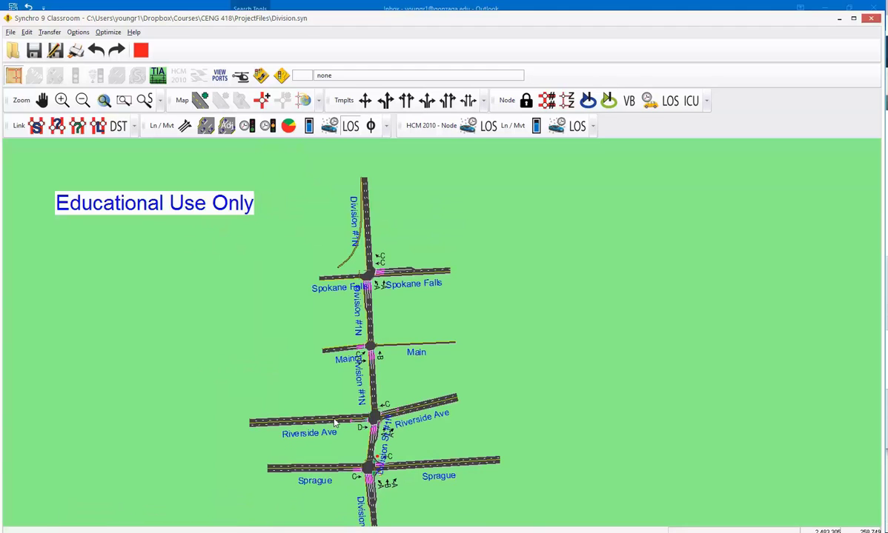
scroll(336, 421, up, 4)
scroll(333, 413, down, 3)
click(354, 348)
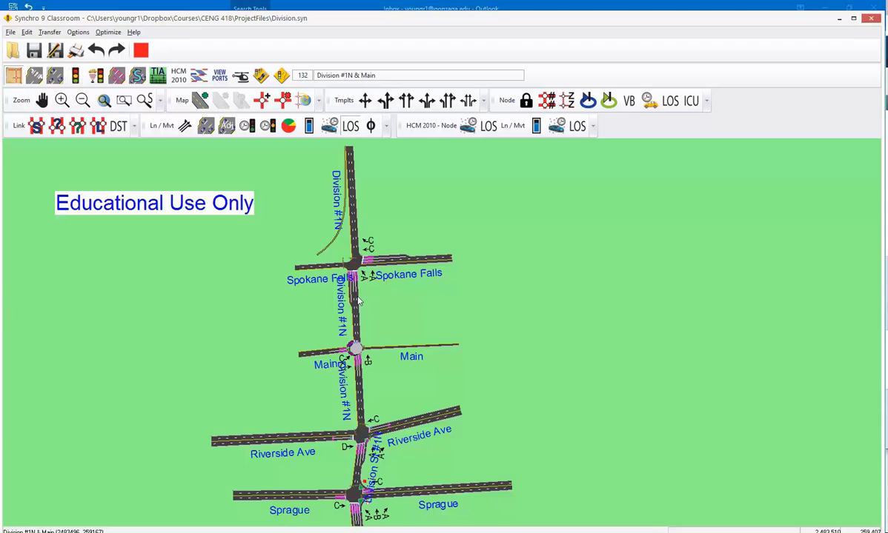
scroll(397, 408, down, 1)
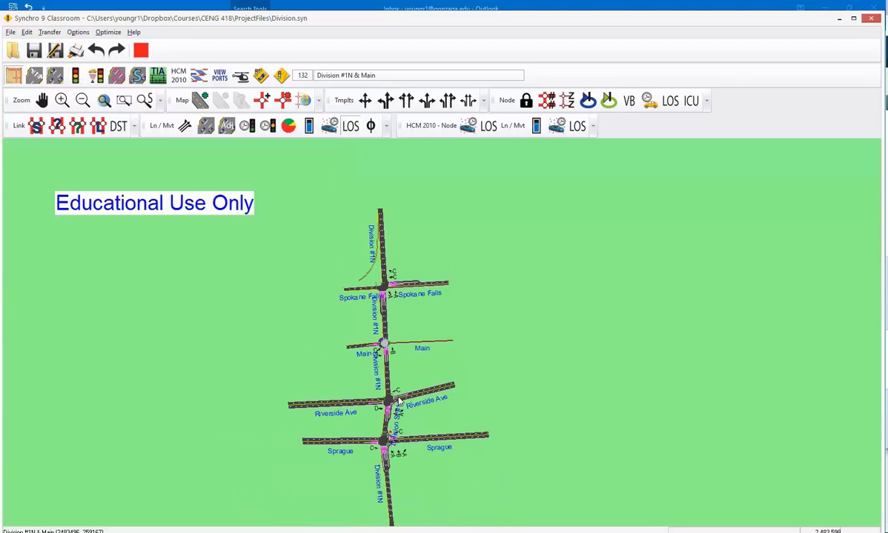
scroll(396, 393, up, 3)
scroll(395, 392, down, 2)
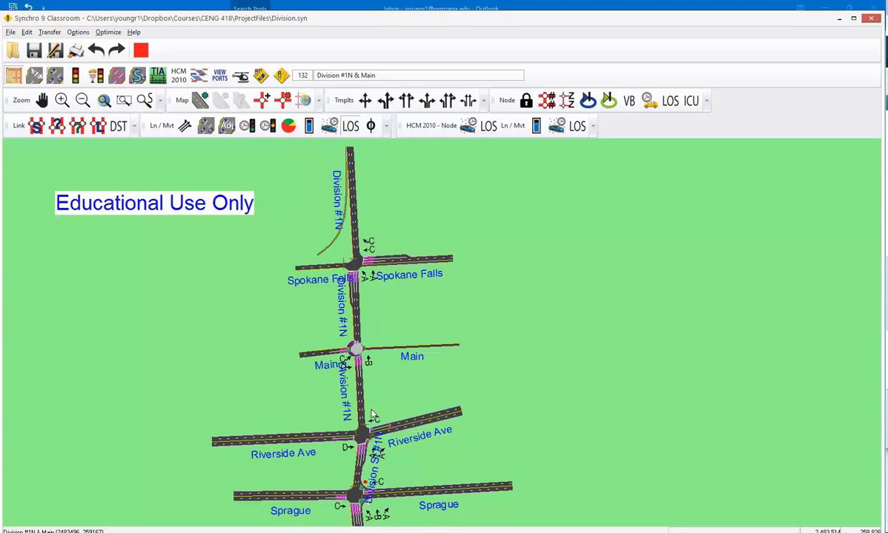
scroll(389, 392, up, 1)
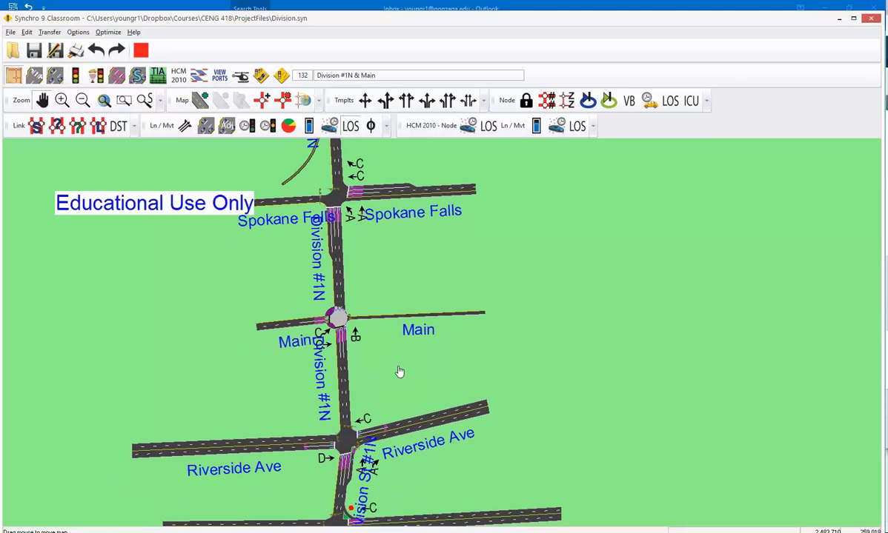
scroll(378, 385, down, 2)
scroll(362, 379, up, 1)
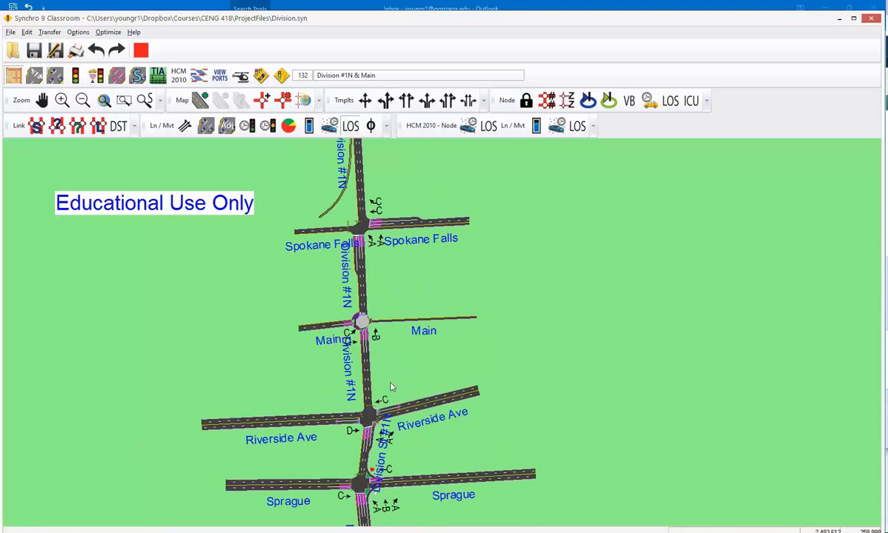
scroll(392, 387, up, 1)
scroll(386, 331, up, 1)
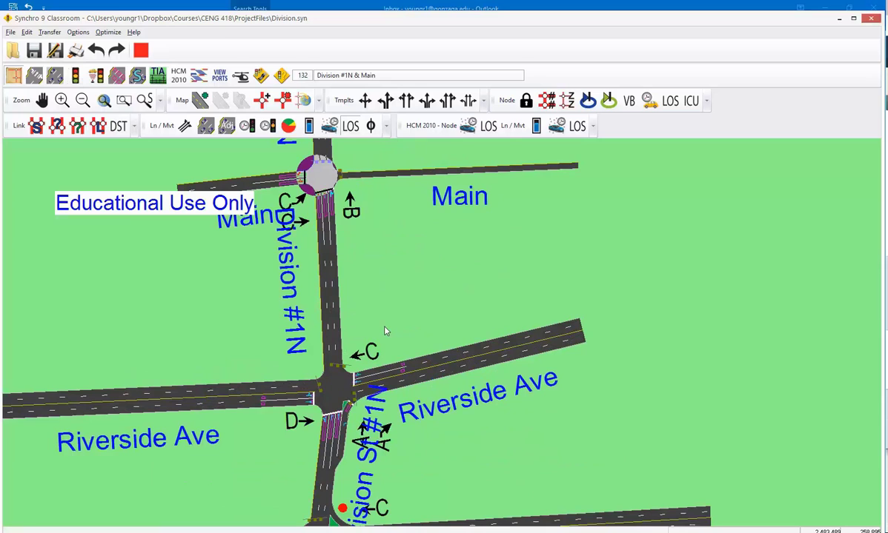
scroll(351, 324, down, 1)
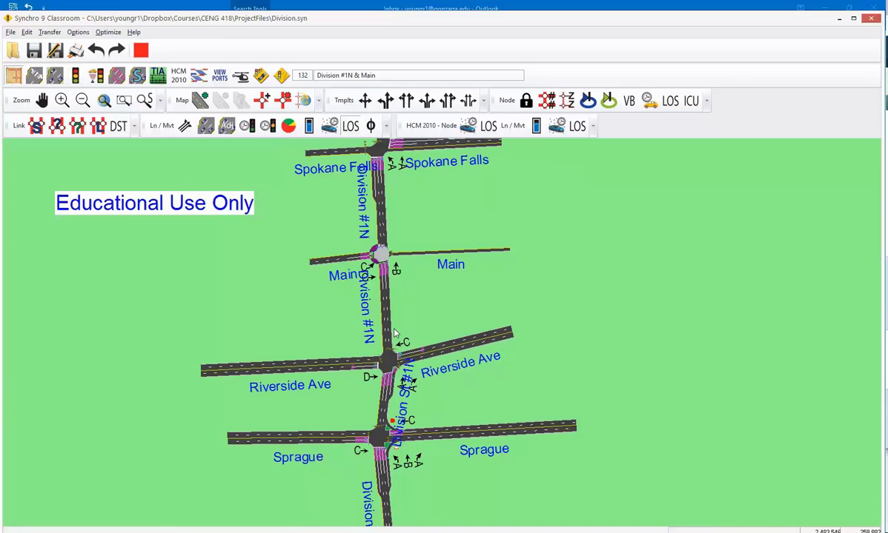
click(326, 332)
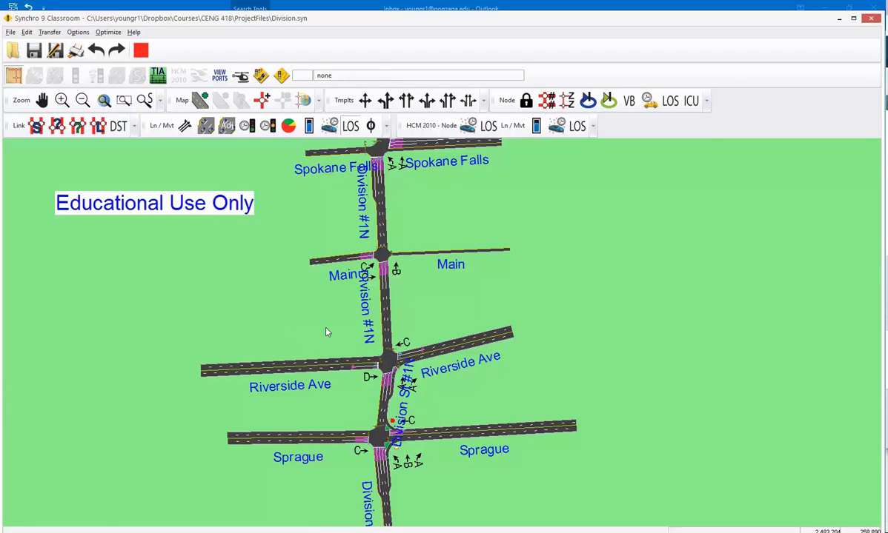
Create an HCM 2010 Signalized Summary report for the entire network and preview it
click(10, 32)
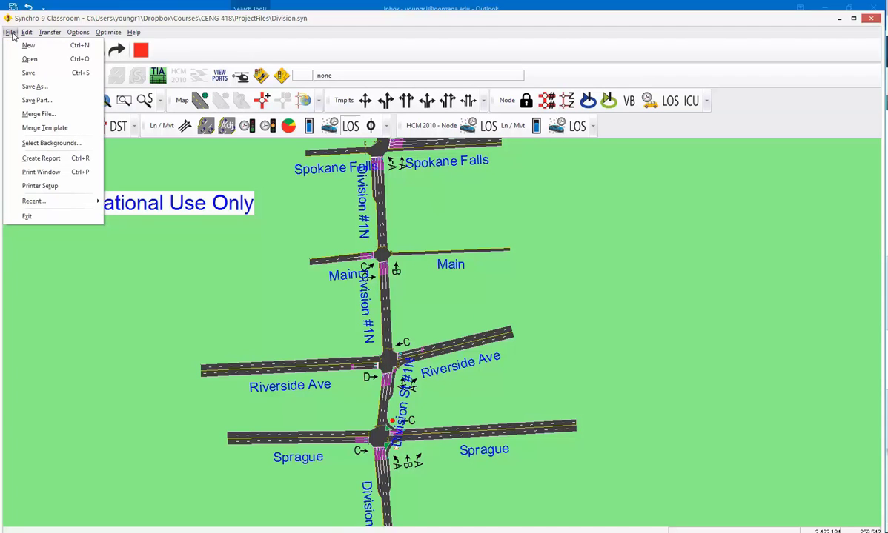
click(47, 162)
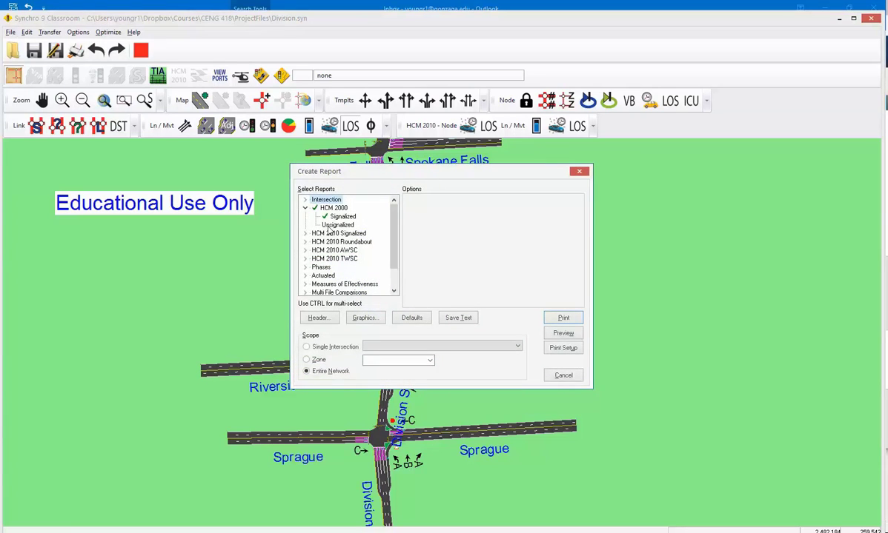
click(305, 209)
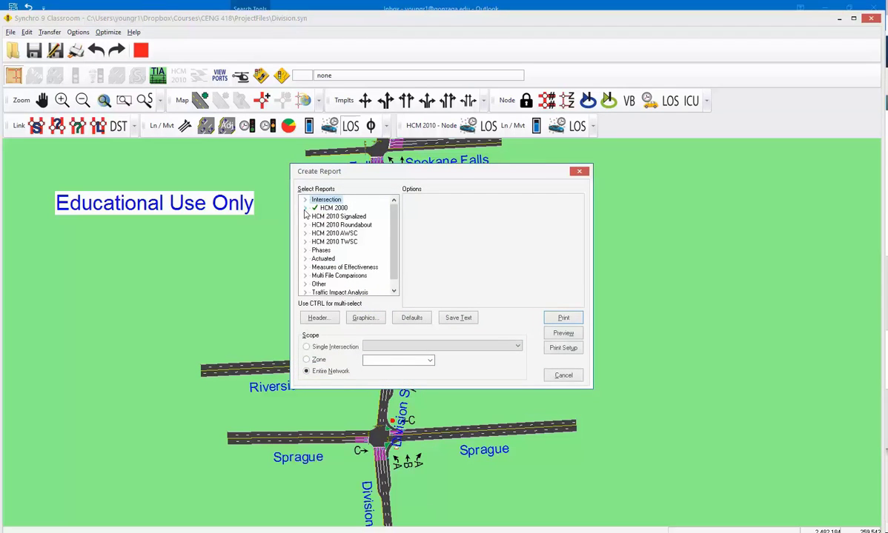
click(304, 216)
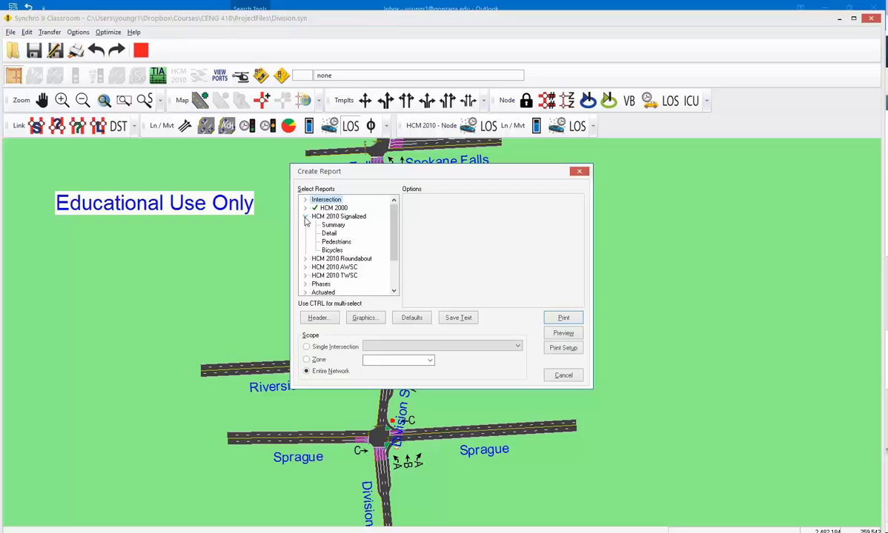
click(331, 224)
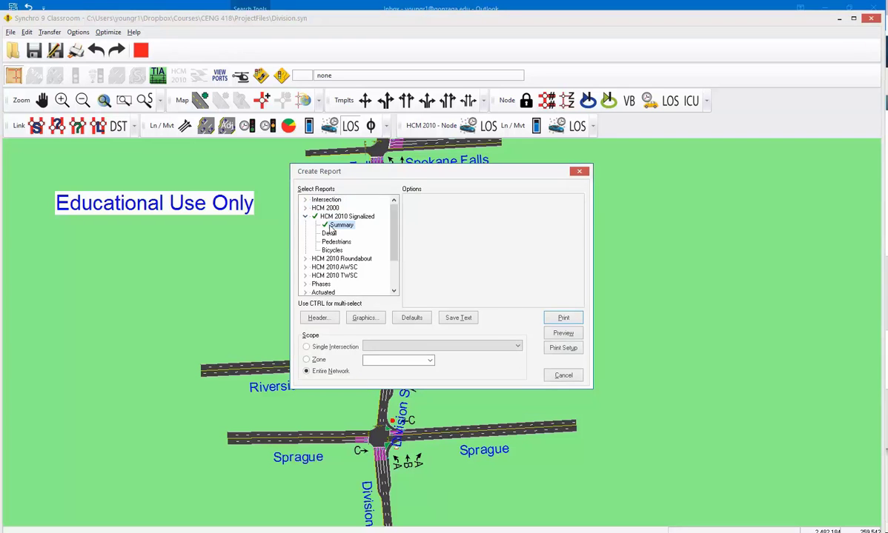
click(563, 333)
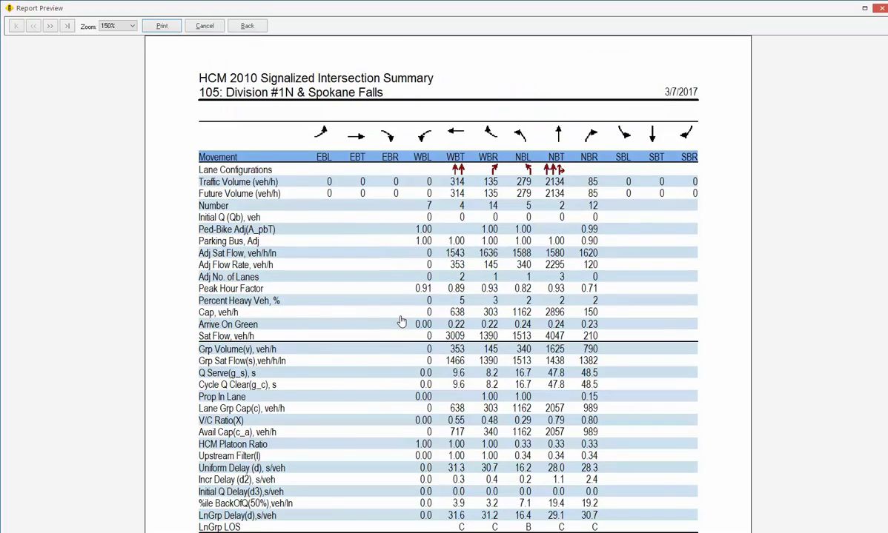
Read the HCM 2010 summary pages for Division's intersections at Spokane Falls, Main and Sprague, and close the preview
scroll(402, 321, down, 5)
scroll(401, 321, up, 5)
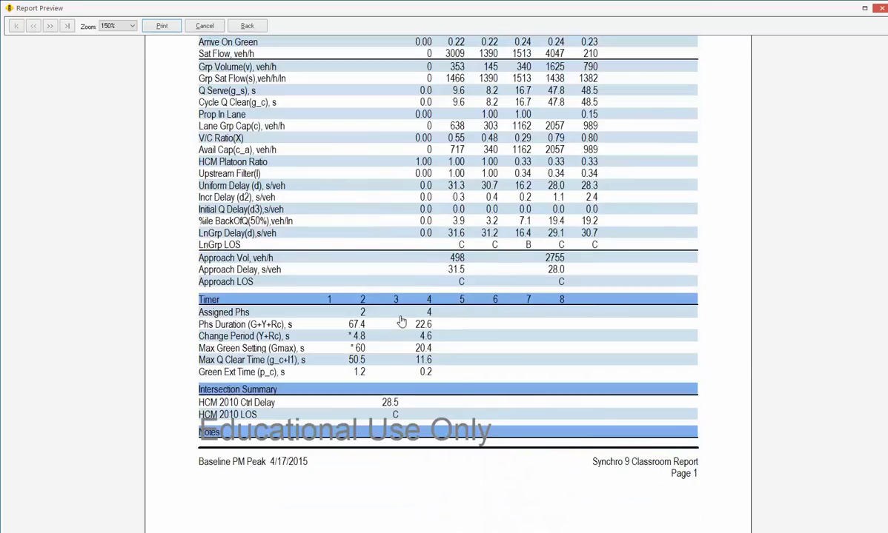
scroll(401, 321, down, 2)
scroll(400, 321, down, 5)
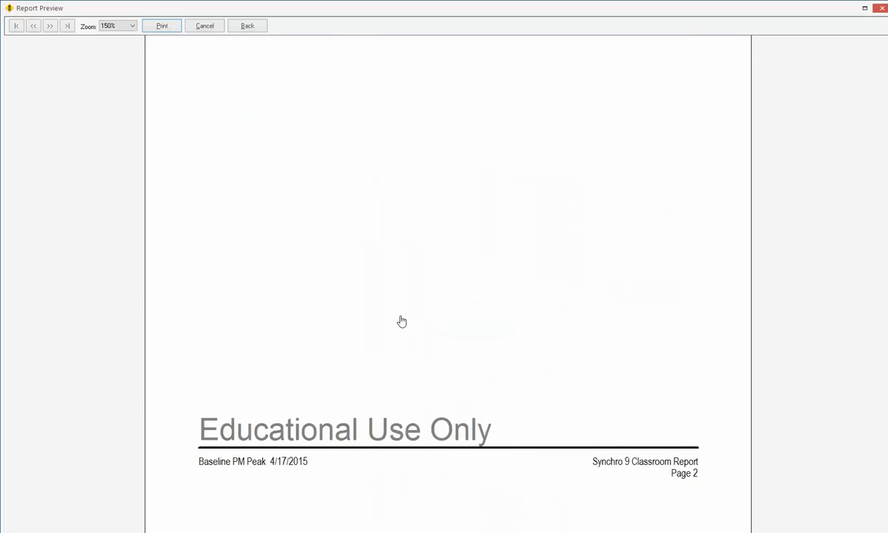
scroll(400, 322, up, 3)
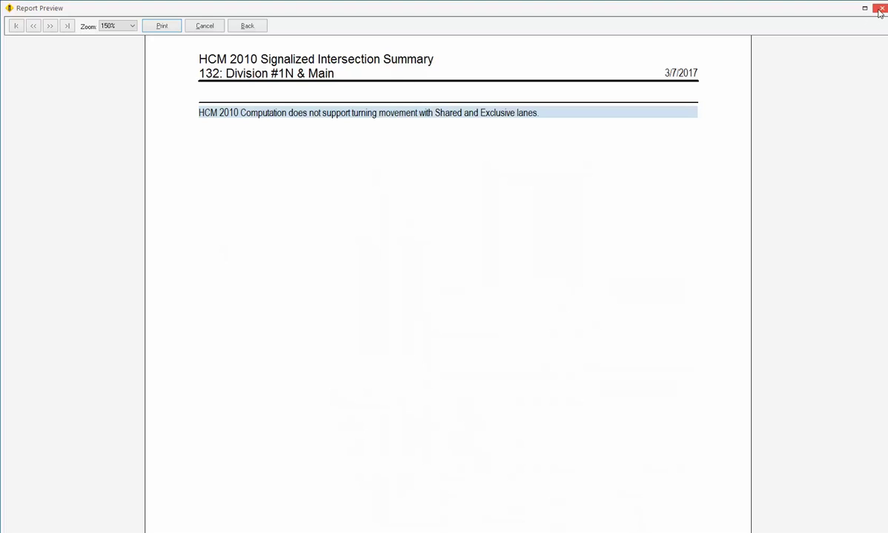
scroll(426, 308, down, 15)
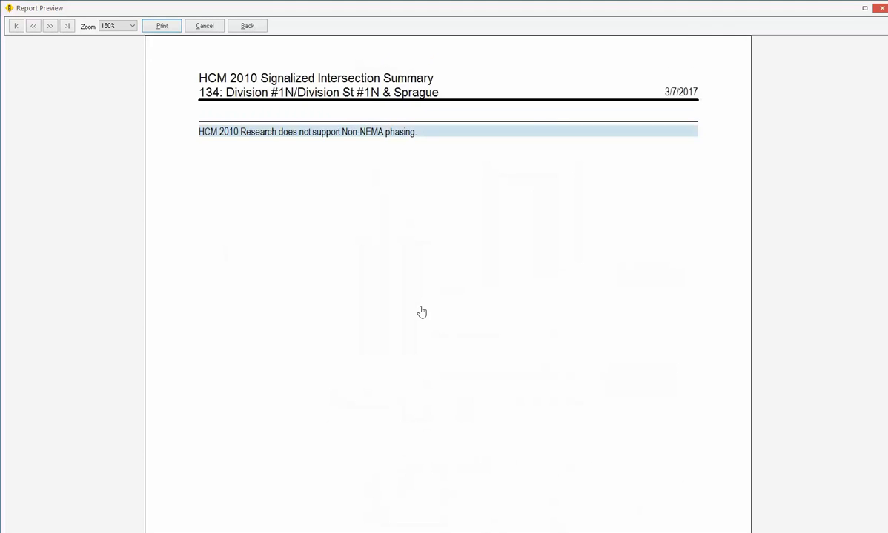
scroll(361, 130, up, 3)
scroll(362, 151, down, 3)
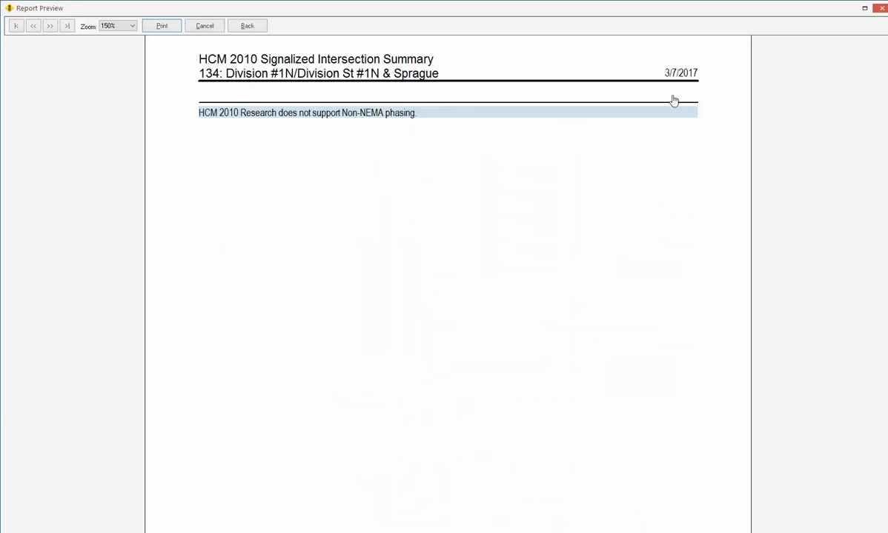
click(879, 8)
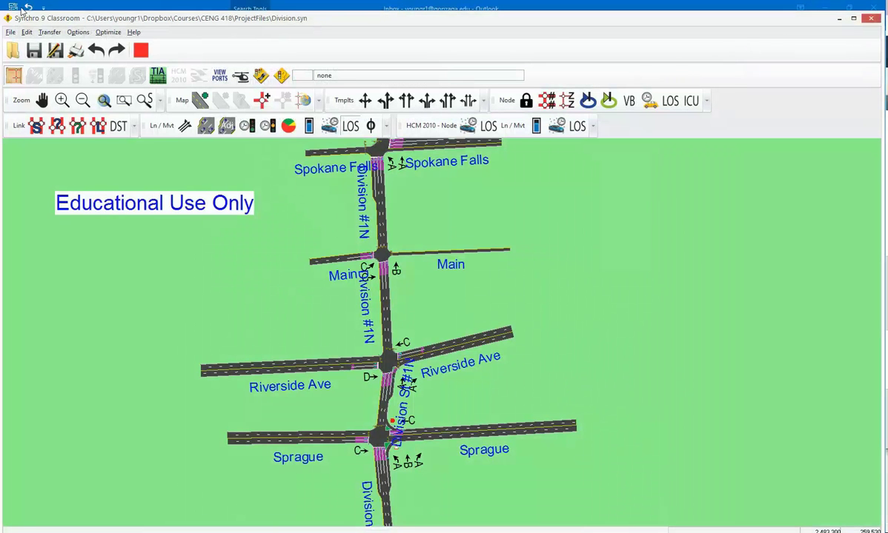
Create an HCM 2000 Signalized report for the entire network and preview it
click(10, 32)
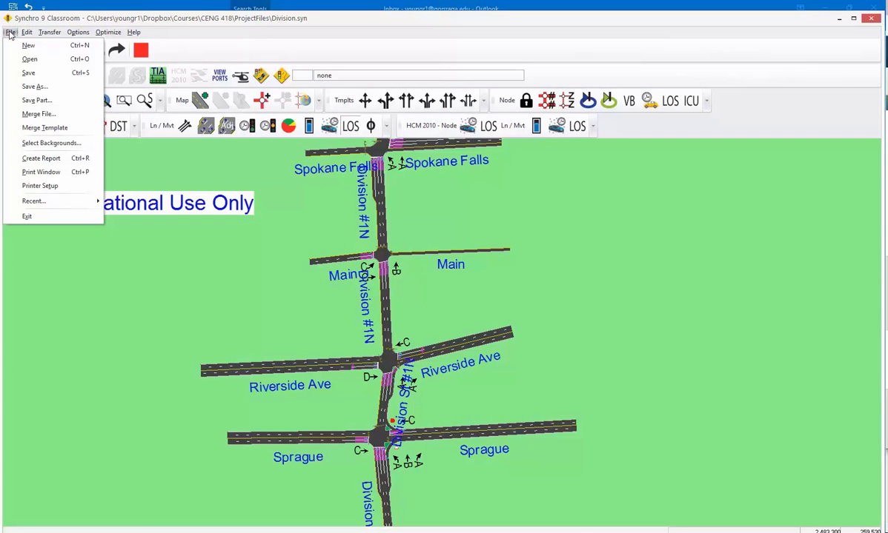
click(40, 158)
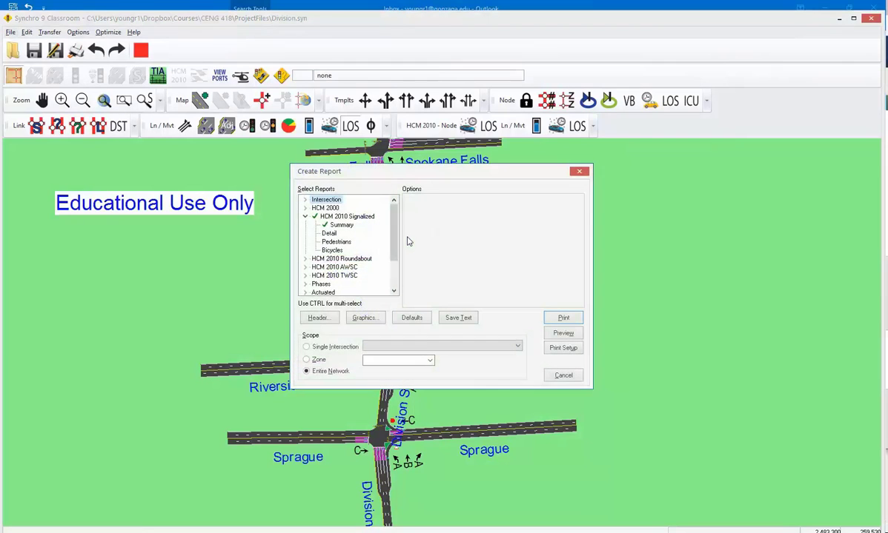
click(304, 216)
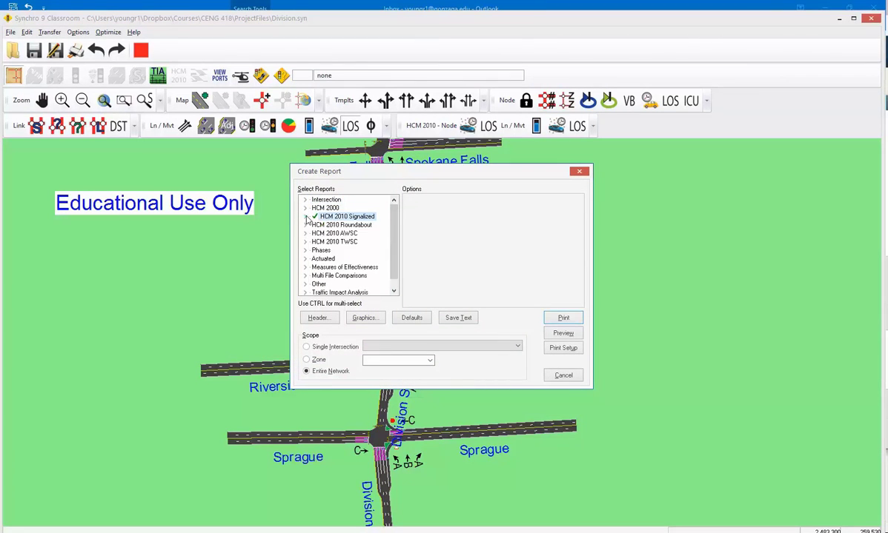
click(305, 209)
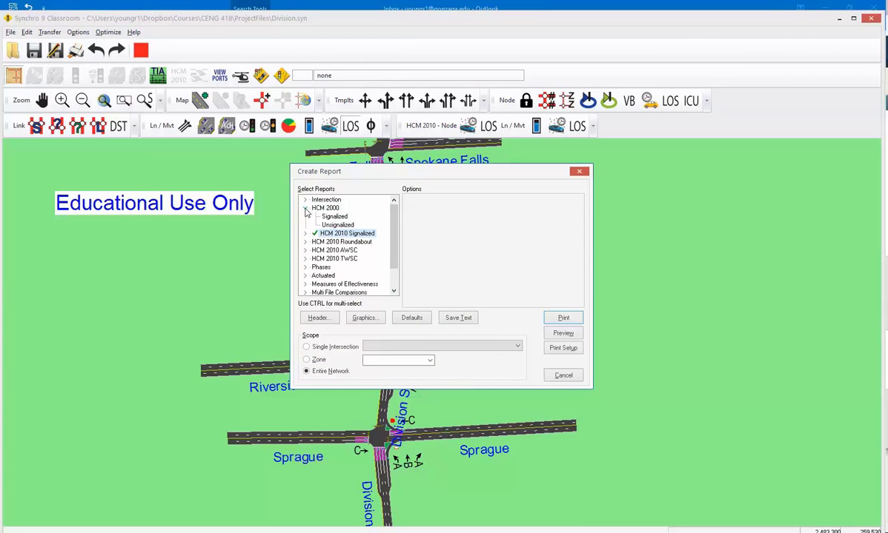
click(339, 217)
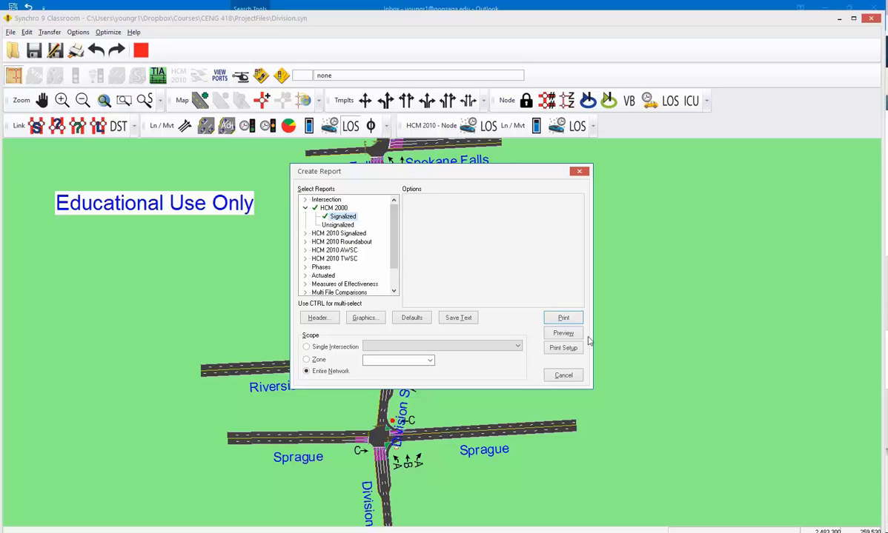
click(562, 334)
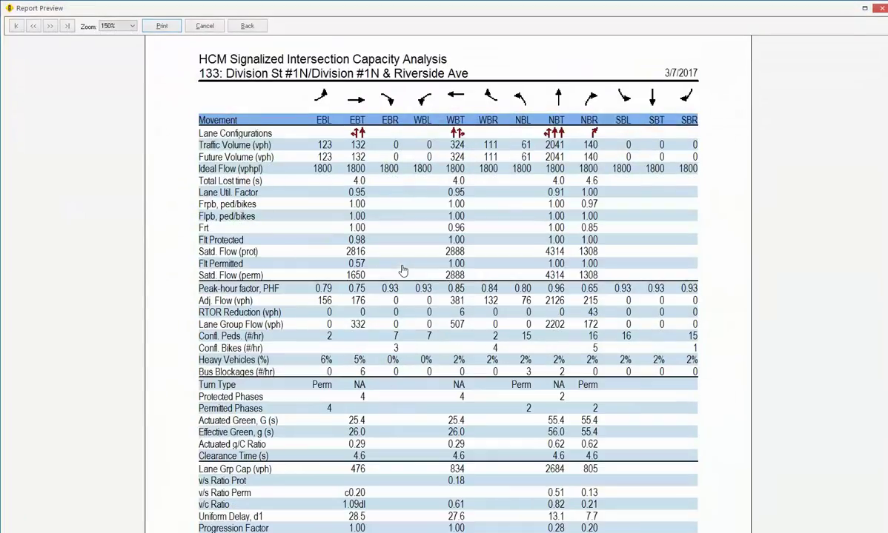
Read through the HCM 2000 signalized capacity analysis pages for the Division intersections and close the report preview
scroll(403, 271, down, 20)
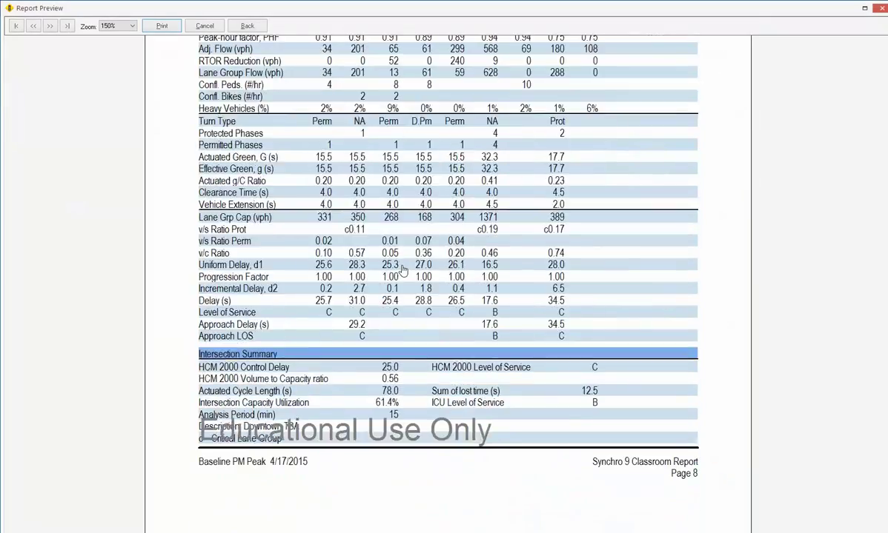
scroll(403, 271, down, 5)
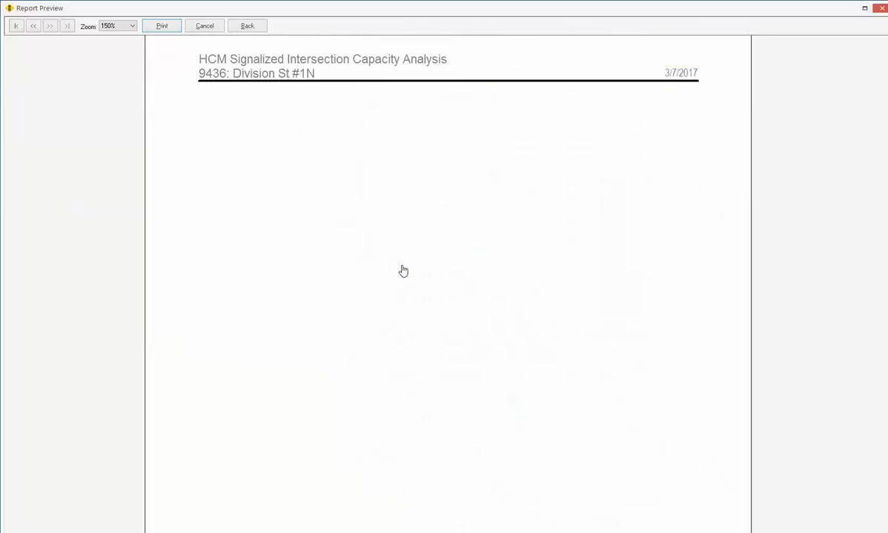
scroll(402, 272, up, 5)
scroll(402, 271, down, 5)
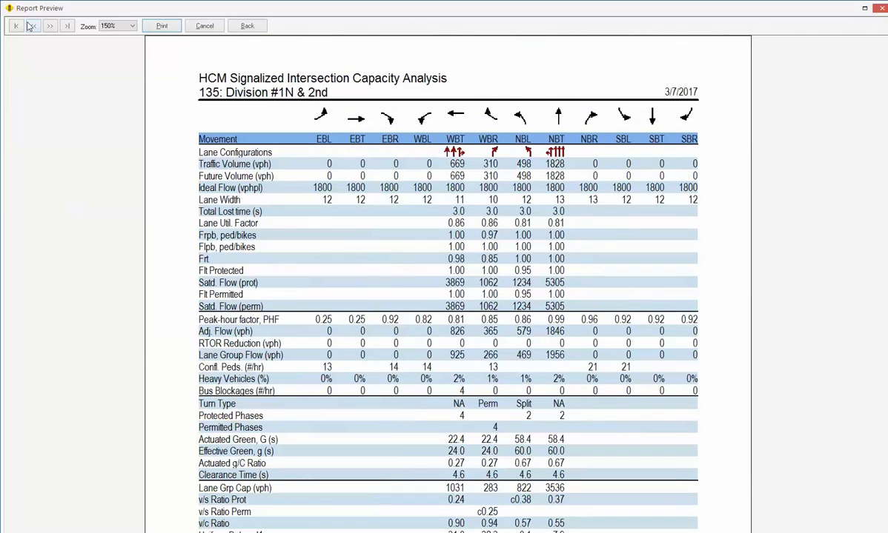
click(882, 8)
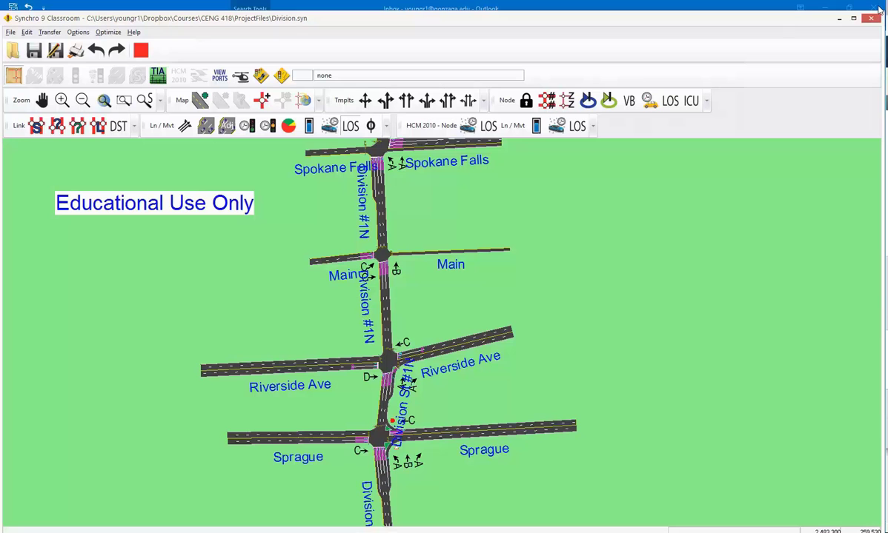
Examine the single-intersection choices for the report scope, return the scope to the entire network, and cancel the report
click(11, 33)
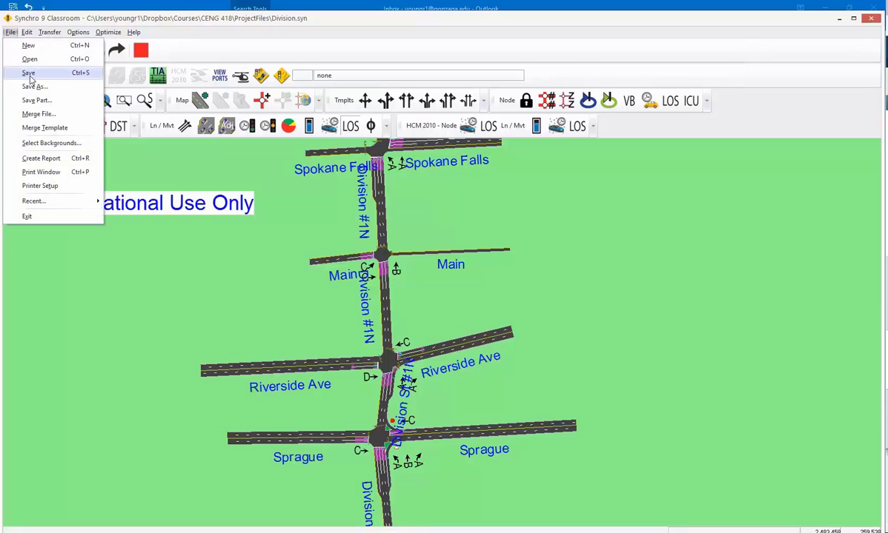
click(41, 159)
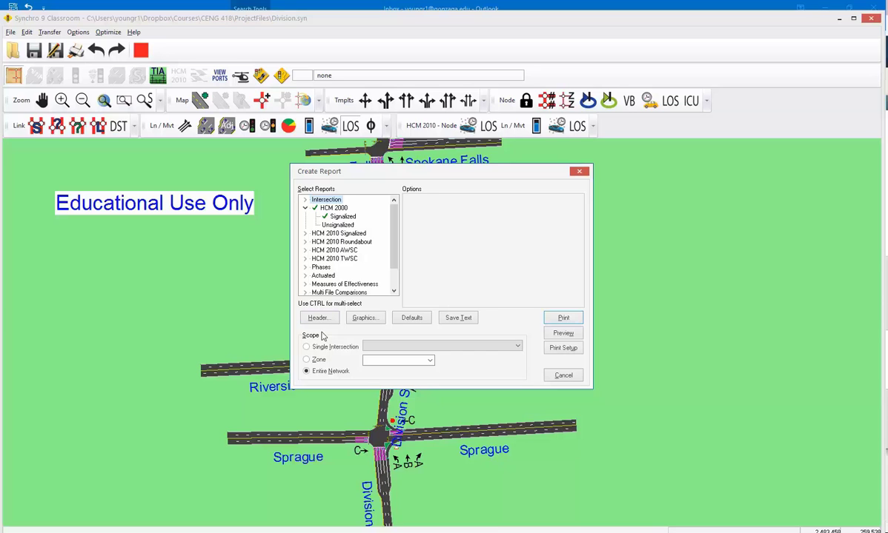
click(306, 348)
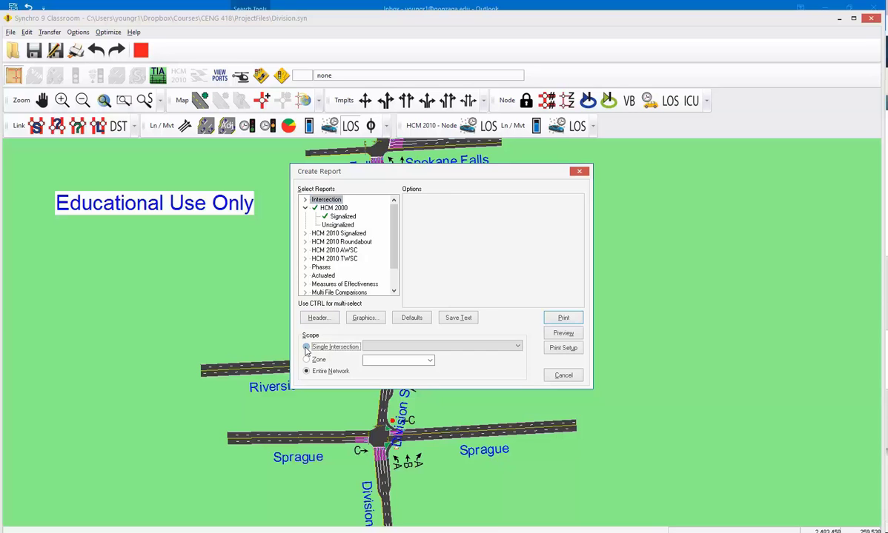
click(517, 346)
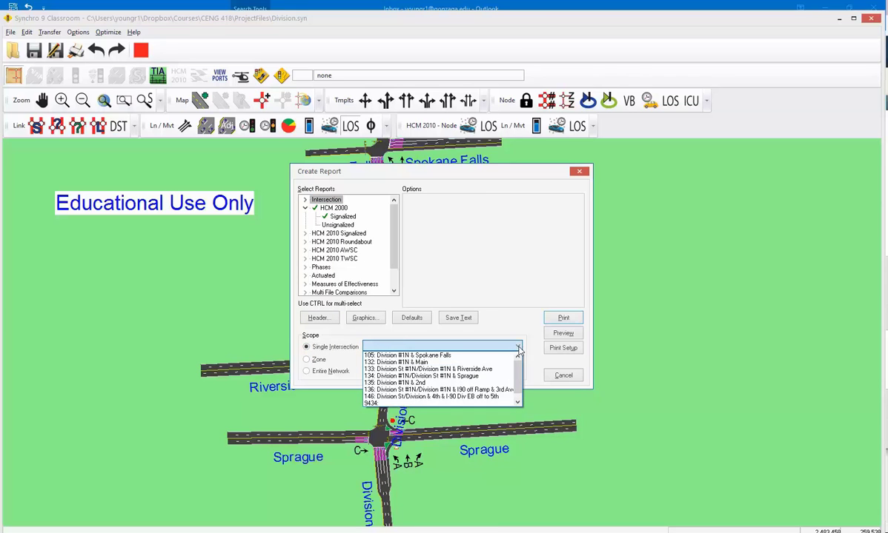
click(518, 347)
click(517, 347)
click(518, 348)
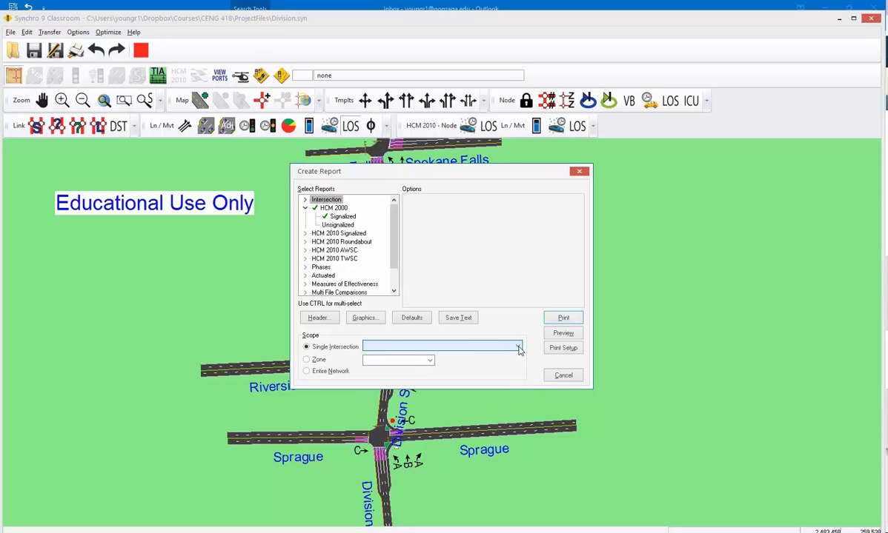
click(517, 347)
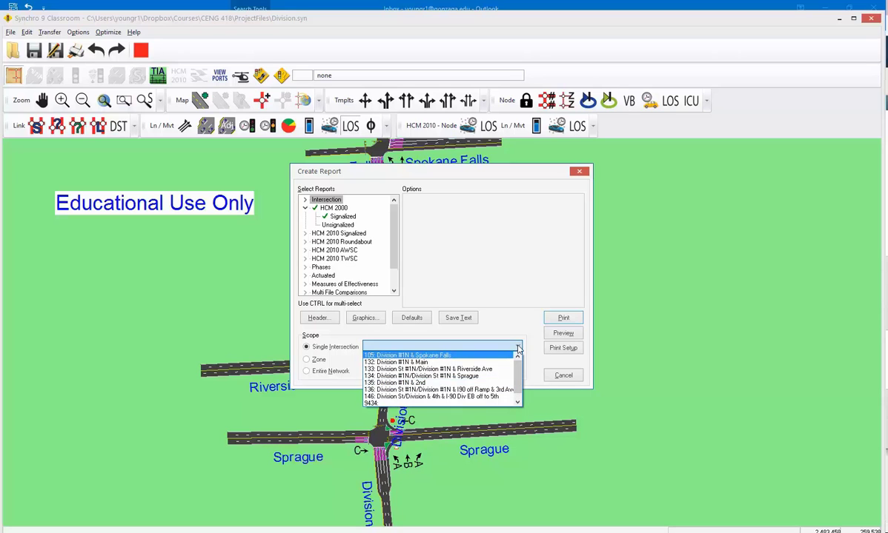
click(517, 348)
click(306, 372)
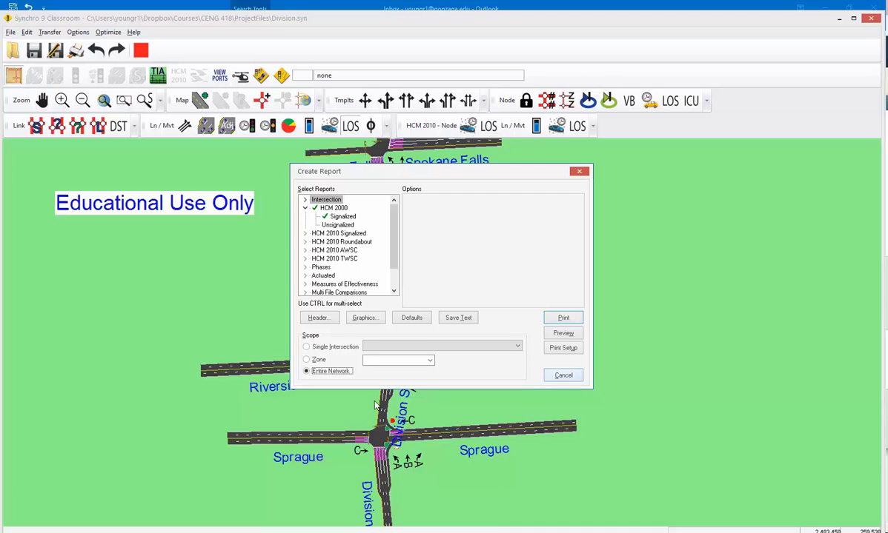
click(565, 375)
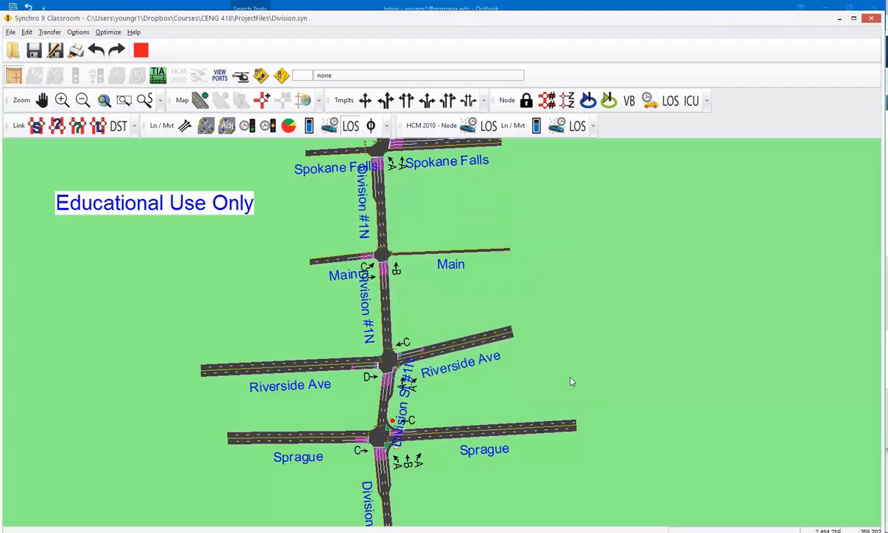
In the lane settings of Division and Main, set the northbound through group to two lanes, one shared with right turns
click(381, 257)
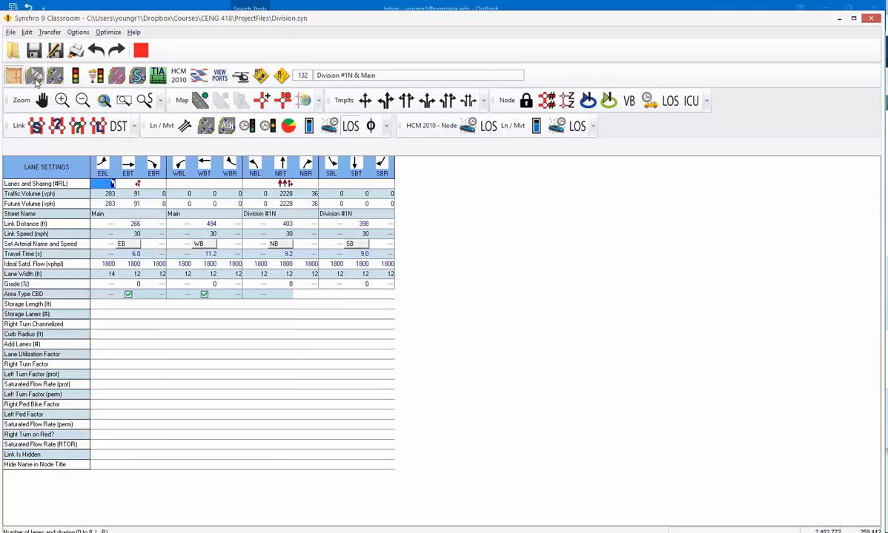
click(34, 75)
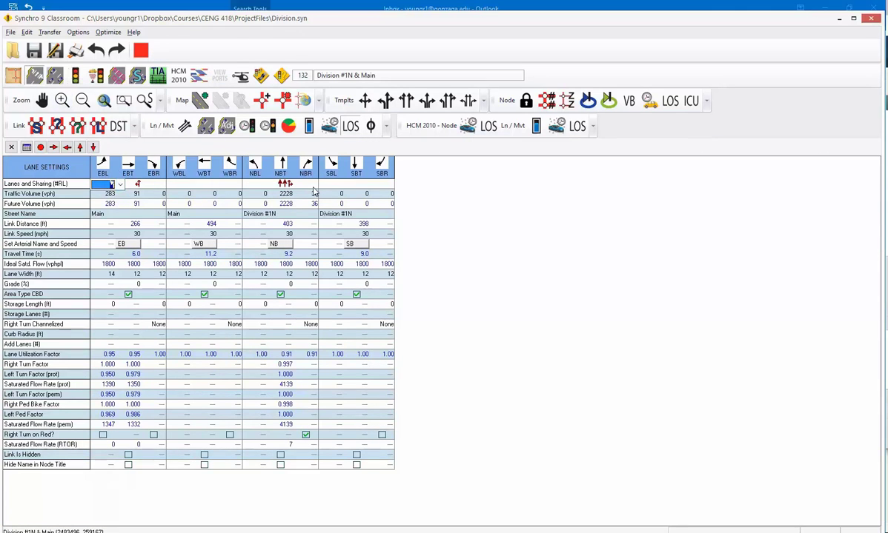
click(287, 185)
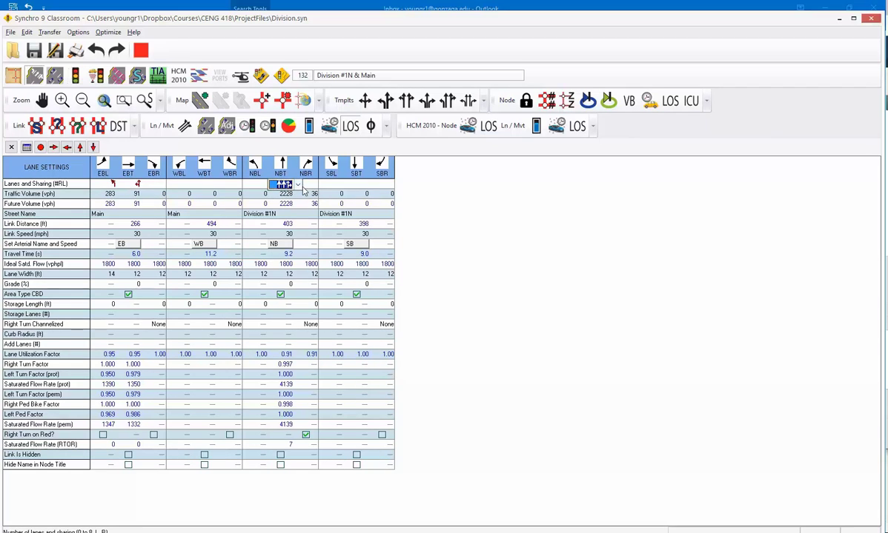
click(297, 185)
click(297, 197)
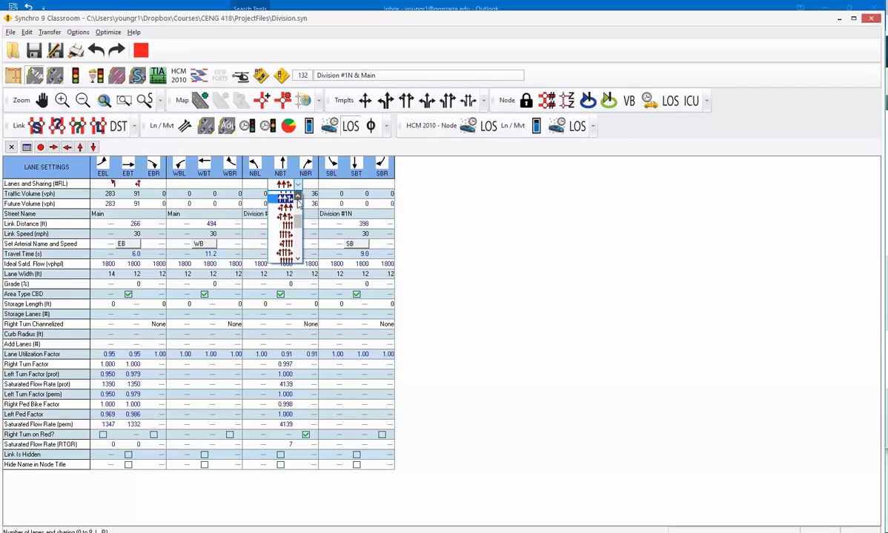
click(298, 199)
click(297, 199)
click(297, 198)
click(297, 199)
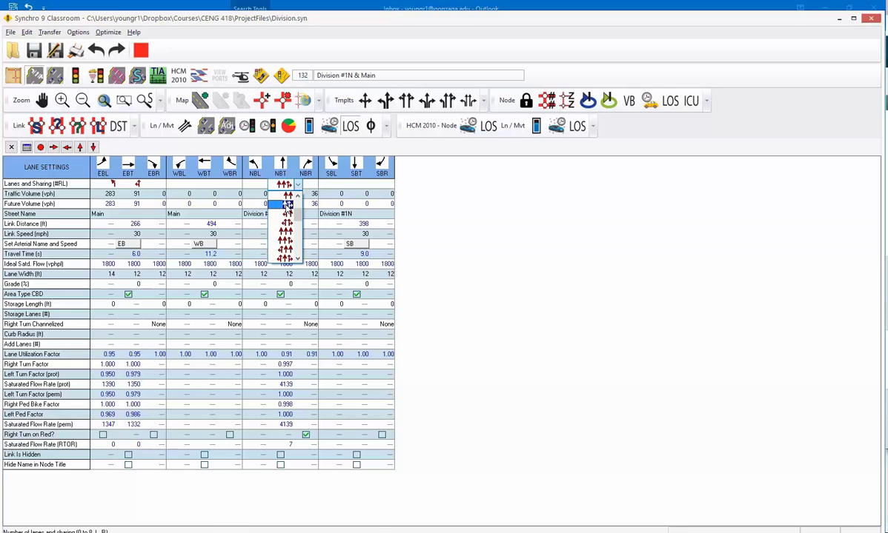
click(288, 205)
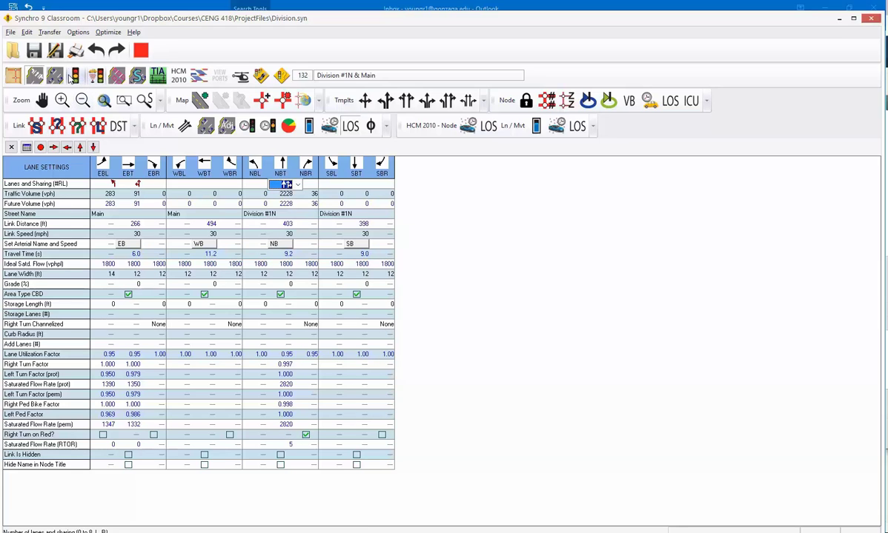
Optimize the signal splits of the Division and Main intersection in its timing settings
click(76, 78)
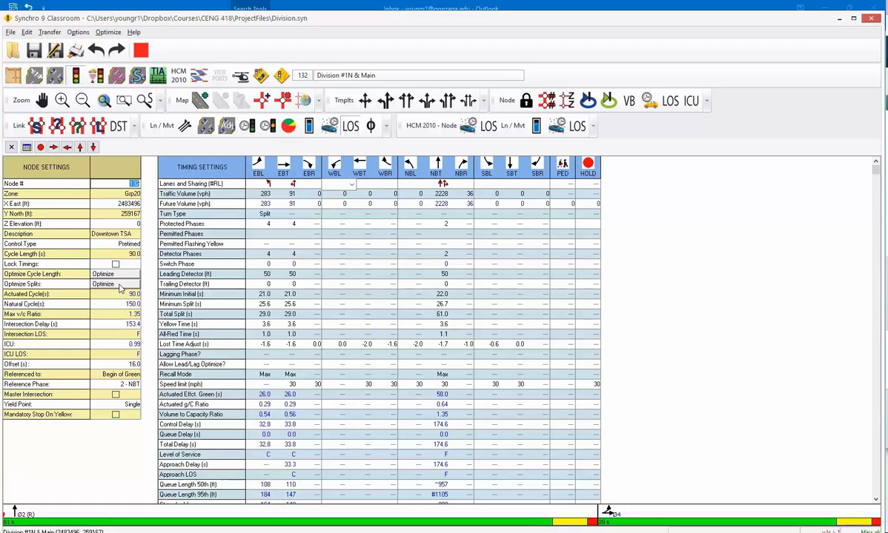
click(119, 286)
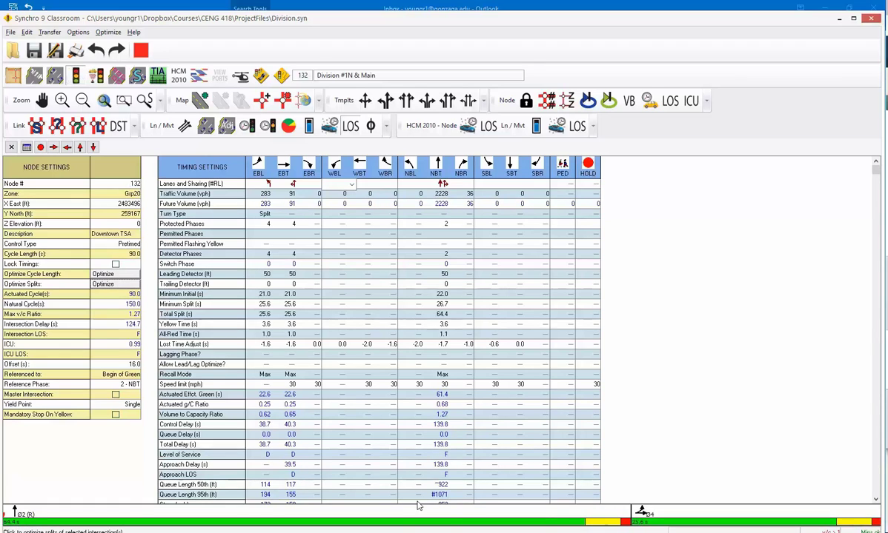